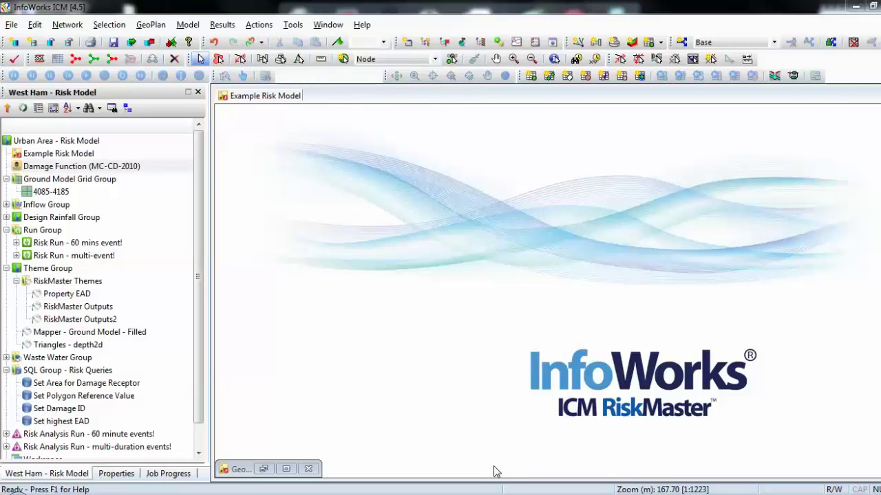
# - Restore the Example Risk Model GeoPlan and place a new point object on the building labelled 56 by the road junction
pyautogui.click(265, 469)
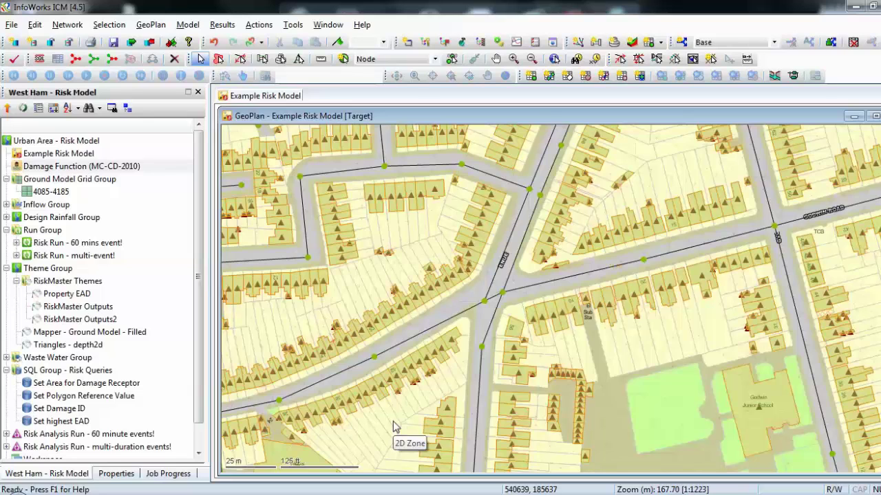
pyautogui.click(513, 58)
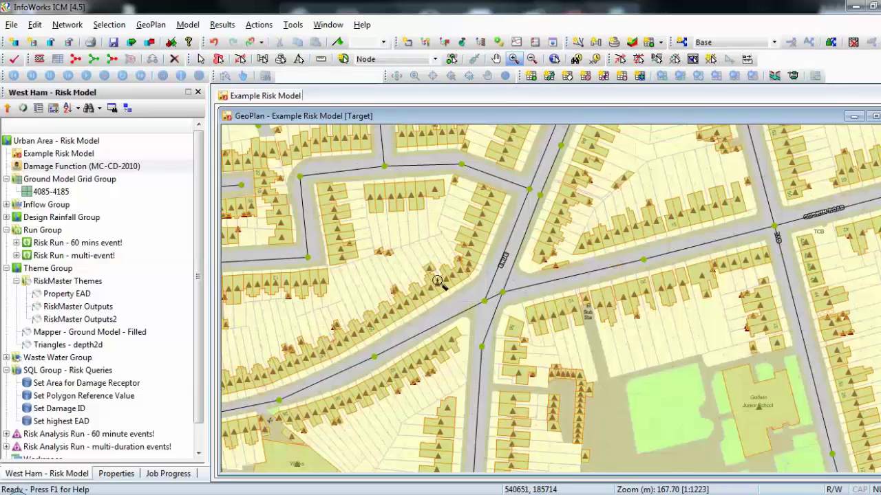
pyautogui.moveTo(373, 236); pyautogui.dragTo(636, 413)
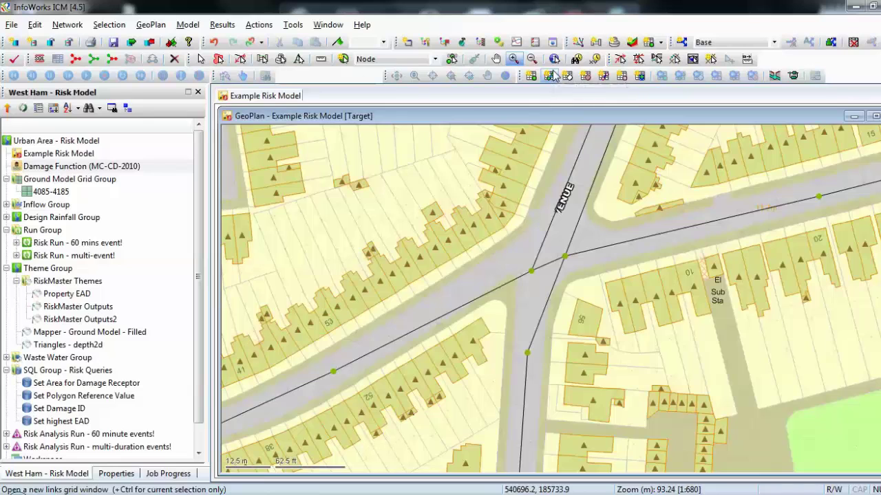
pyautogui.click(435, 60)
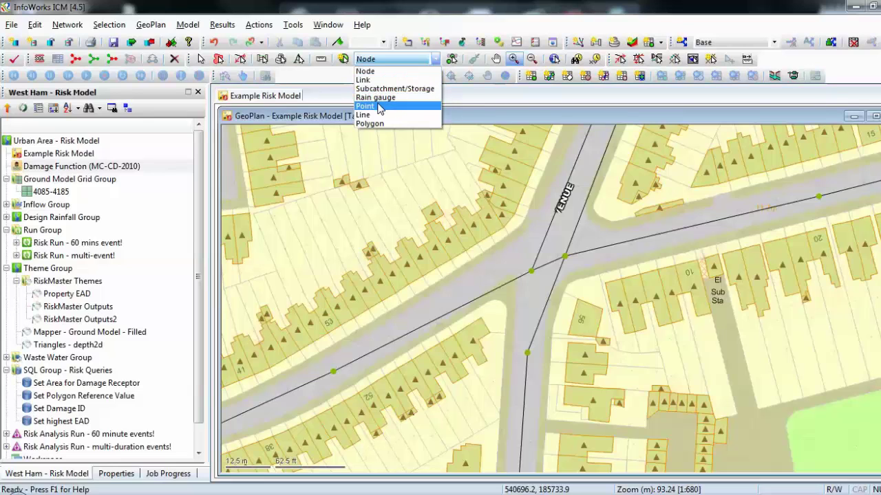
pyautogui.click(379, 106)
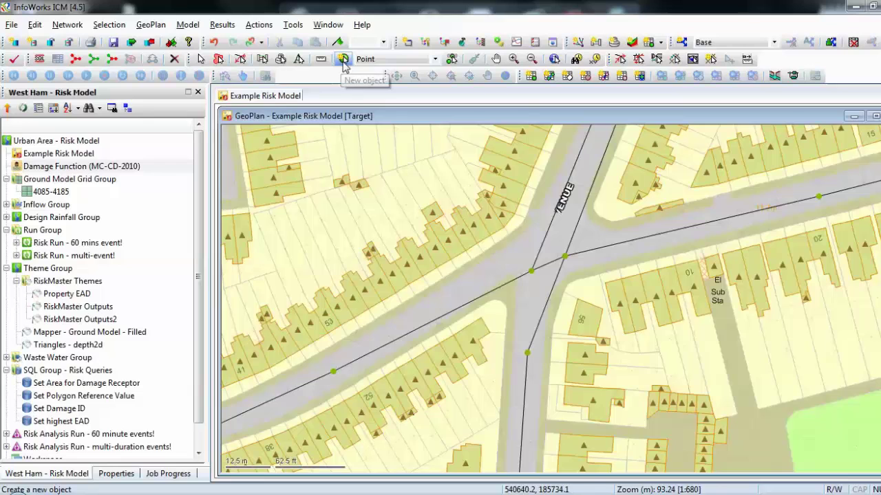
pyautogui.click(342, 59)
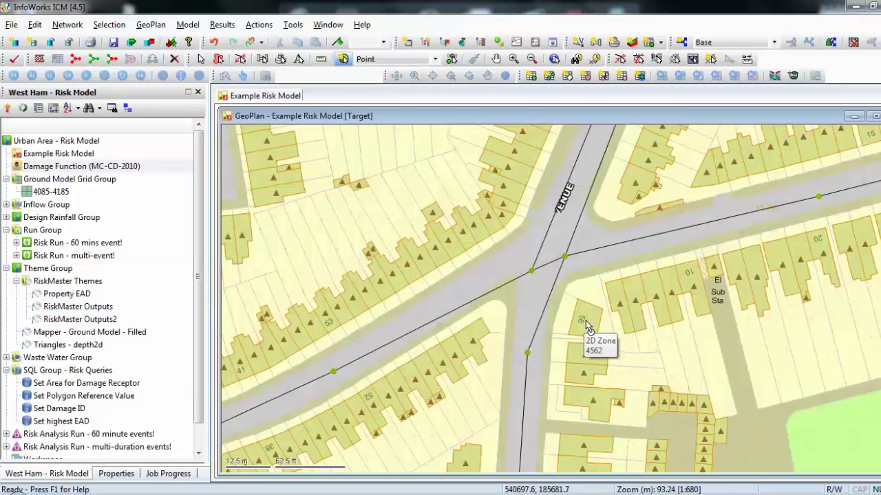
pyautogui.click(587, 327)
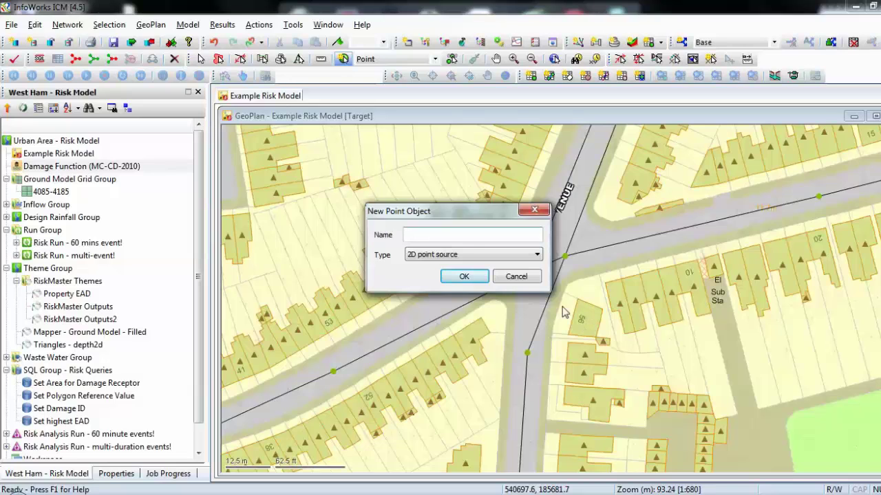
# - Define the new point as a damage receptor named 4562
pyautogui.click(472, 256)
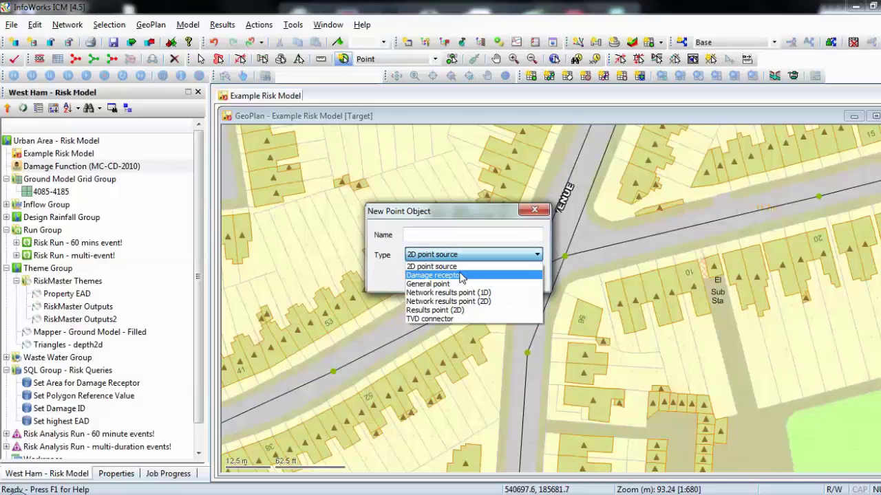
pyautogui.click(458, 275)
pyautogui.click(441, 230)
pyautogui.write('4562')
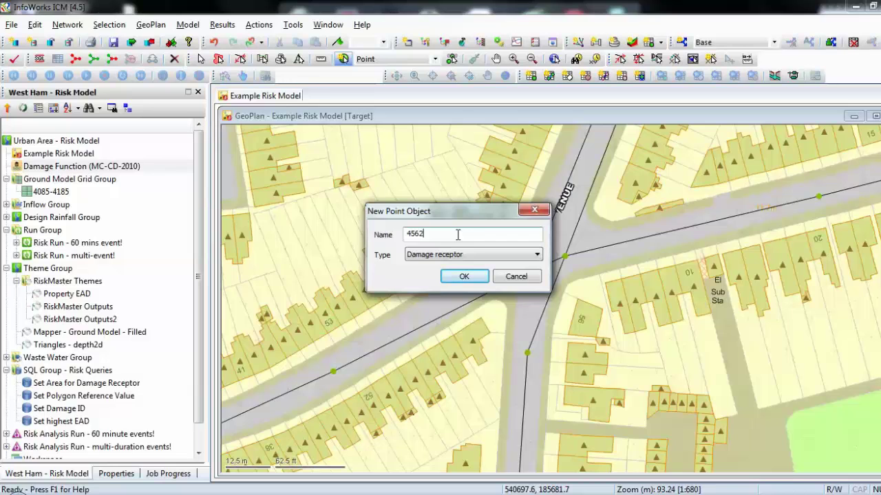
pyautogui.click(463, 278)
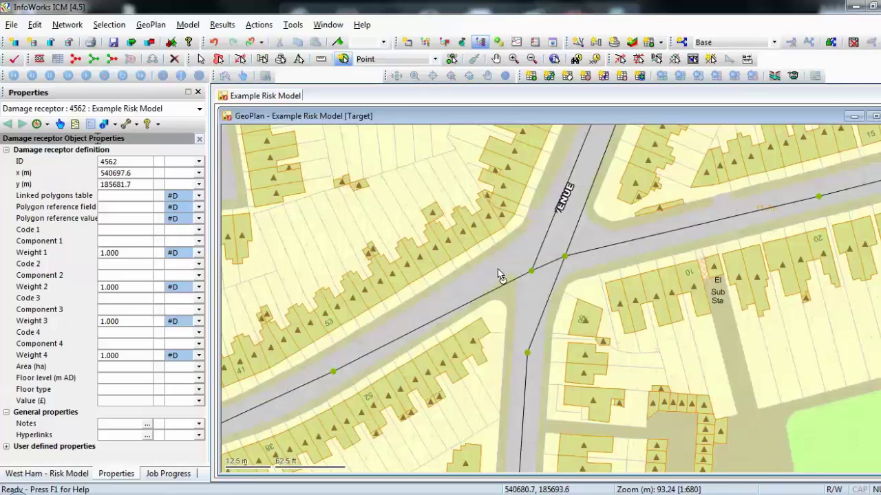
# - Link the damage receptor to the hw_porous_polygon table using reference field polygon_id and reference value 4562
pyautogui.click(148, 198)
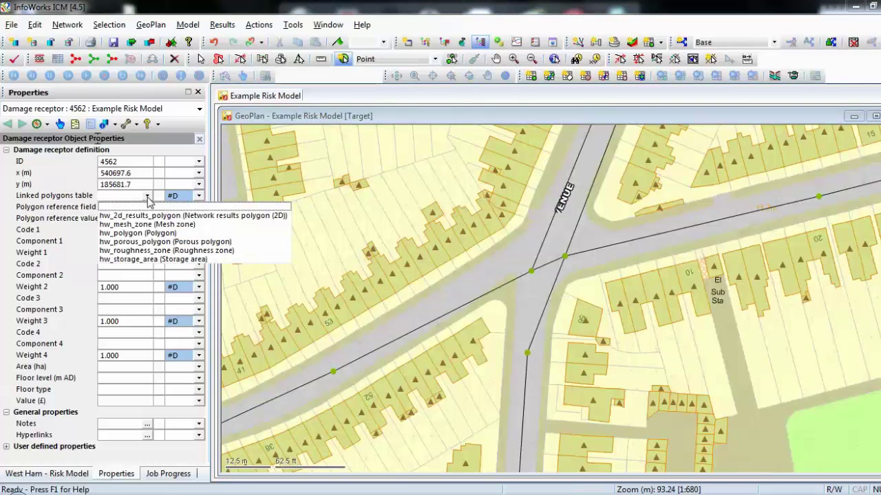
pyautogui.click(171, 243)
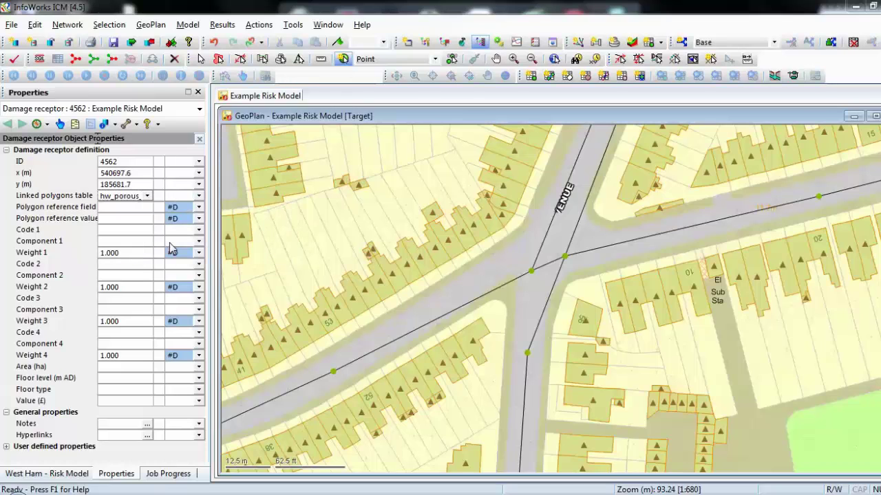
pyautogui.click(146, 207)
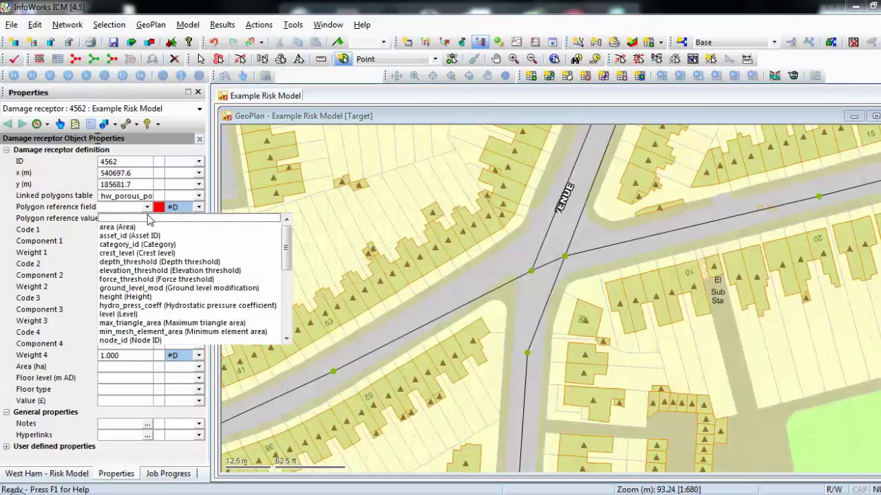
pyautogui.moveTo(291, 265); pyautogui.dragTo(289, 285)
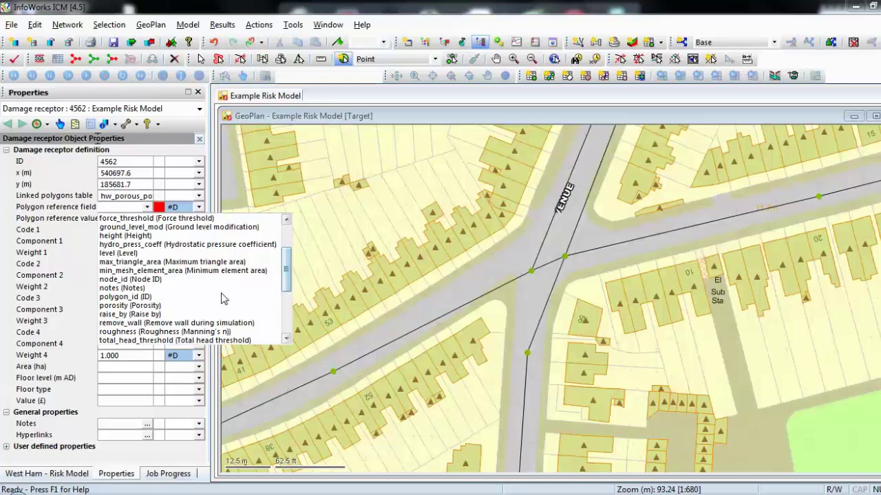
pyautogui.click(147, 297)
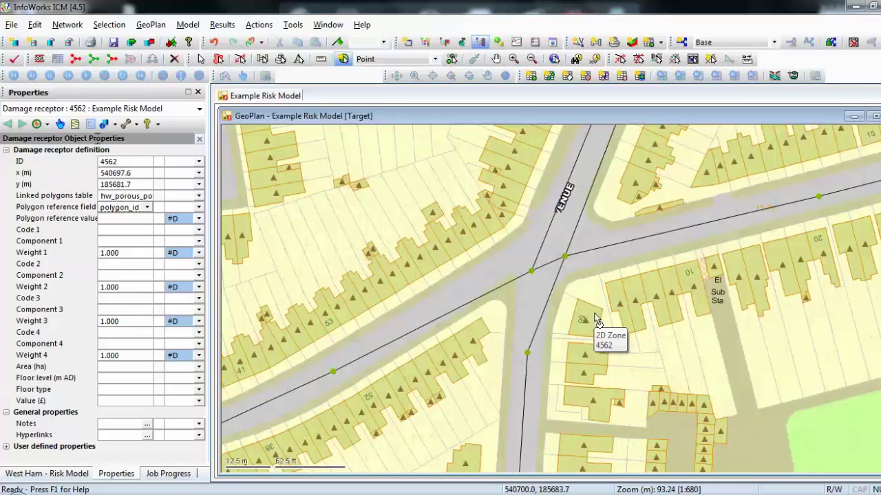
pyautogui.click(116, 221)
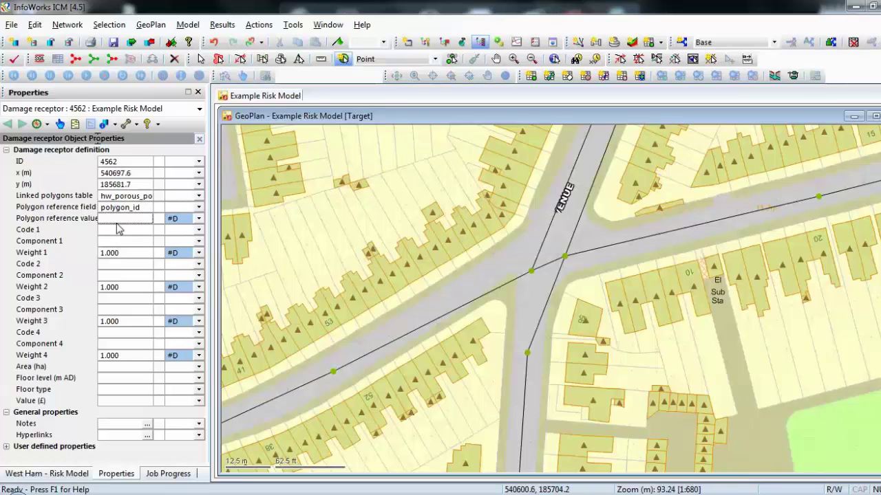
pyautogui.write('4562')
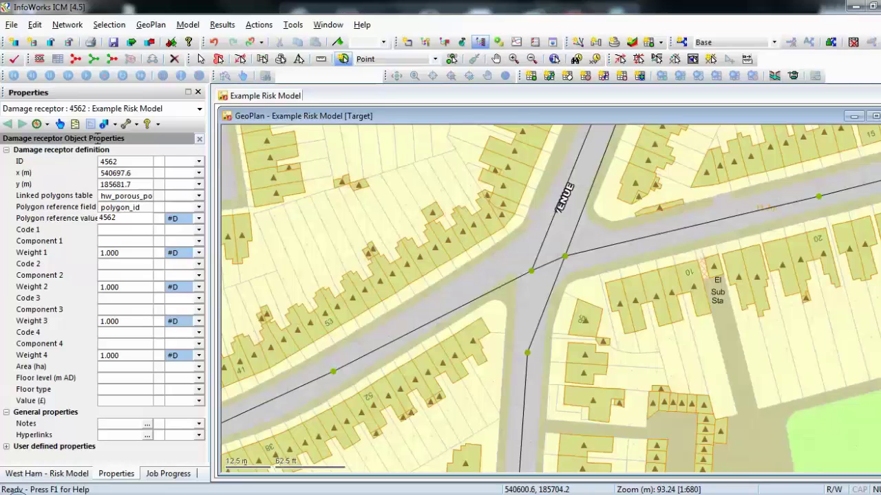
# - Review the Set Polygon Reference Value SQL query without running it, and return to the damage receptor's properties
pyautogui.click(69, 474)
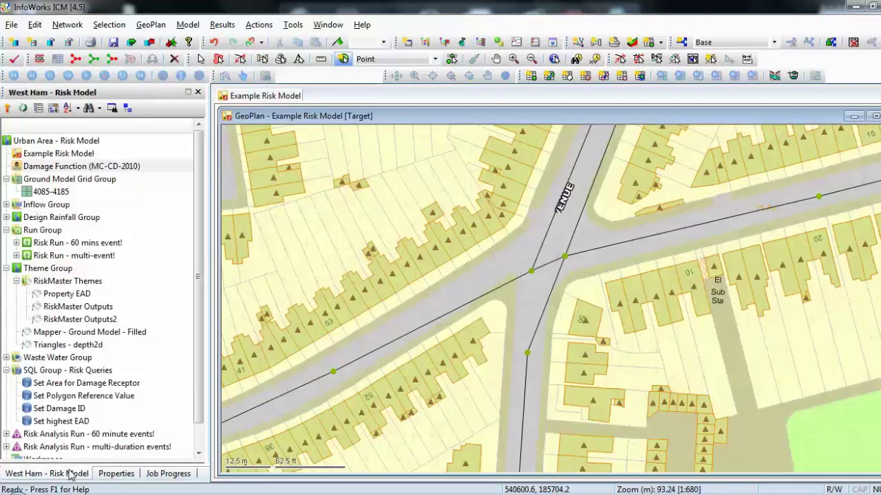
pyautogui.doubleClick(107, 398)
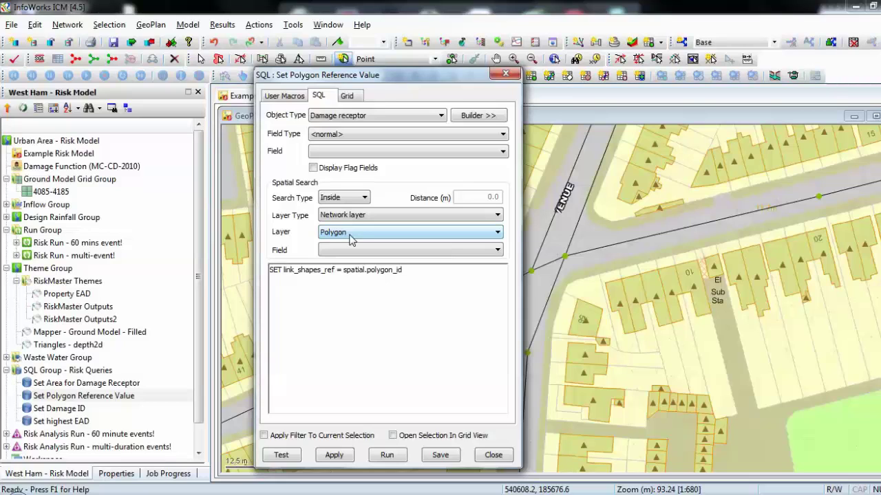
pyautogui.click(506, 73)
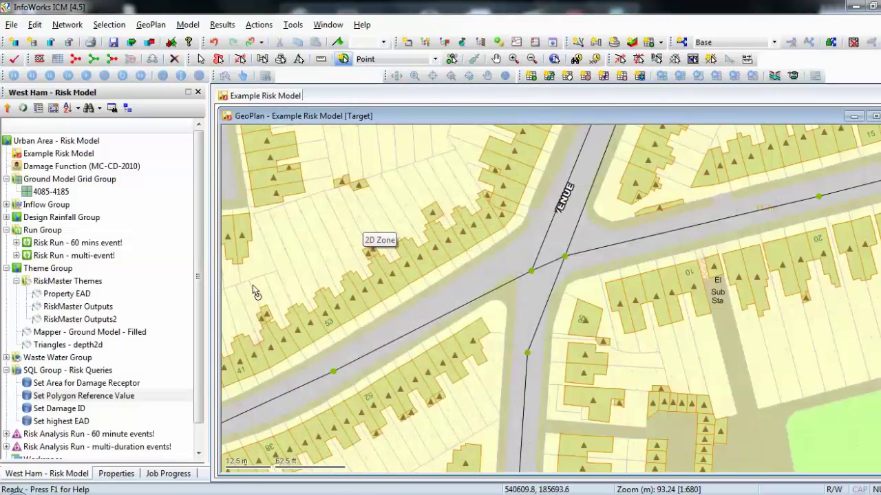
pyautogui.click(124, 477)
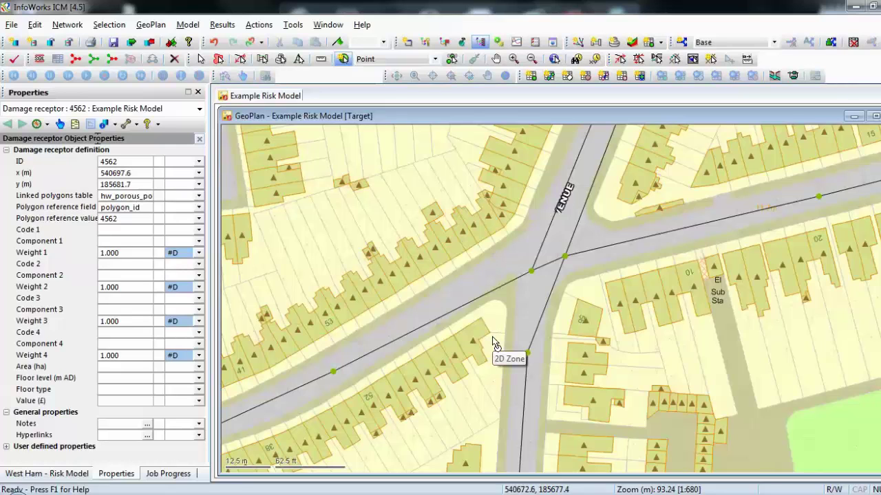
# - Run the Set Area for Damage Receptor SQL query and check the area in receptor 4562's properties
pyautogui.click(66, 474)
pyautogui.click(86, 386)
pyautogui.doubleClick(86, 386)
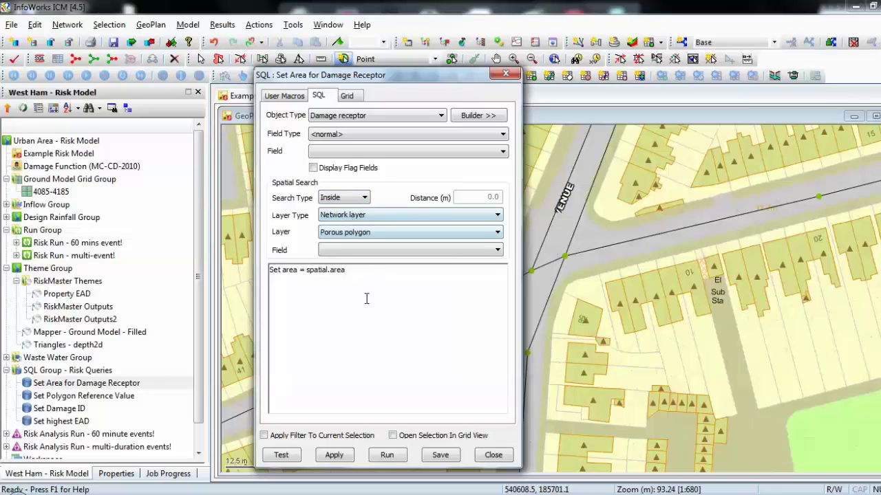
pyautogui.click(386, 457)
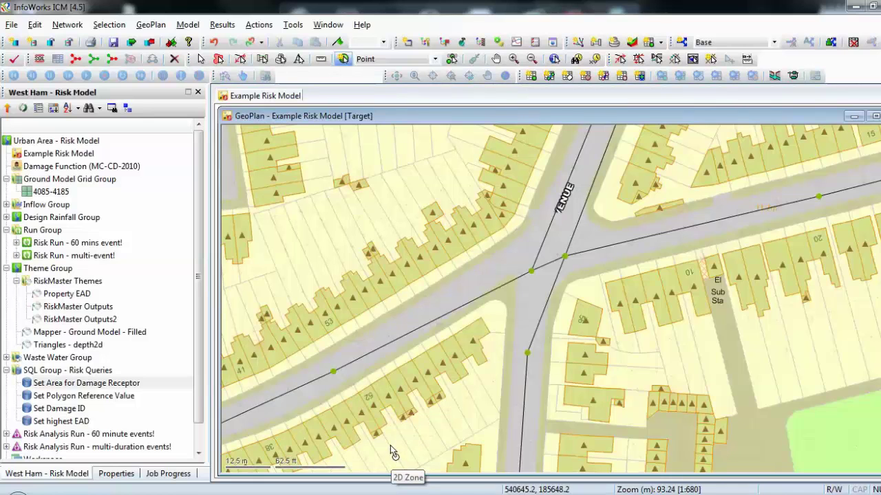
pyautogui.click(113, 474)
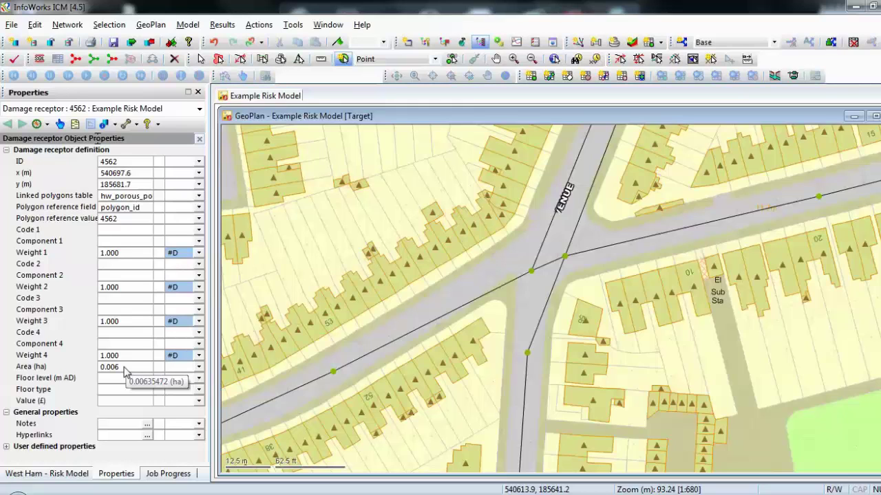
# - Inspect the properties of porous polygon 4562 beneath the new damage receptor to compare its area
pyautogui.click(554, 59)
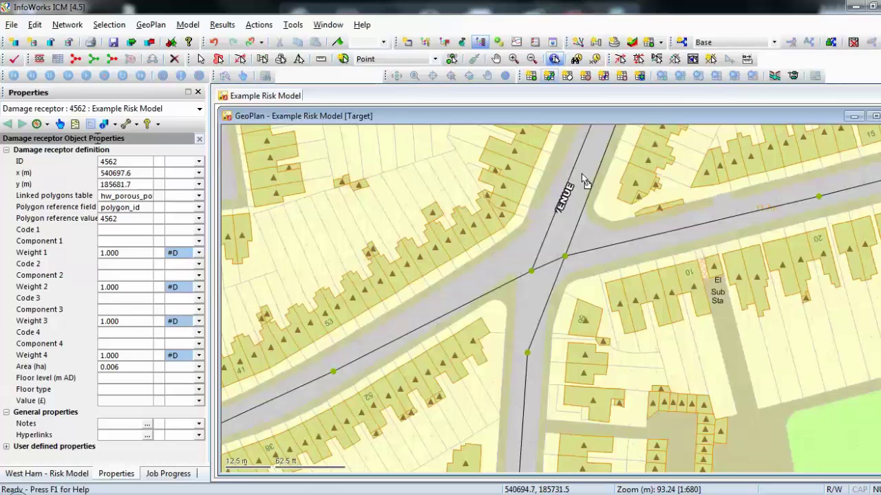
pyautogui.click(585, 313)
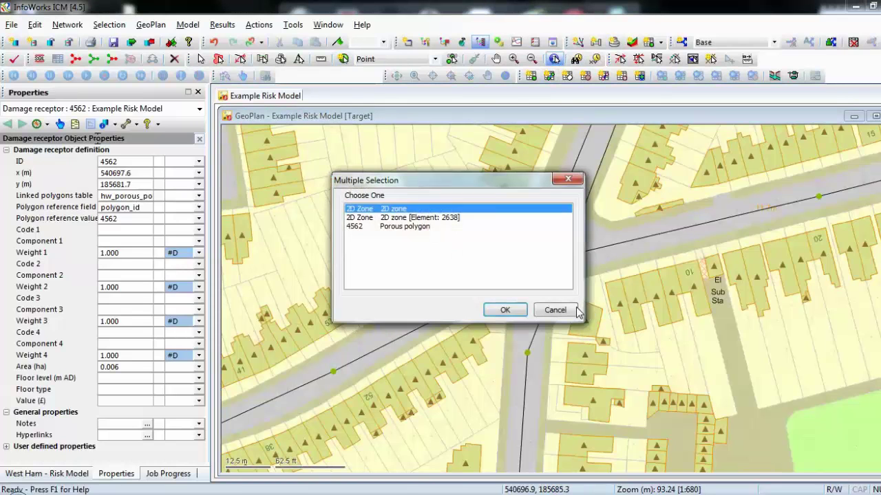
pyautogui.click(421, 226)
pyautogui.click(505, 310)
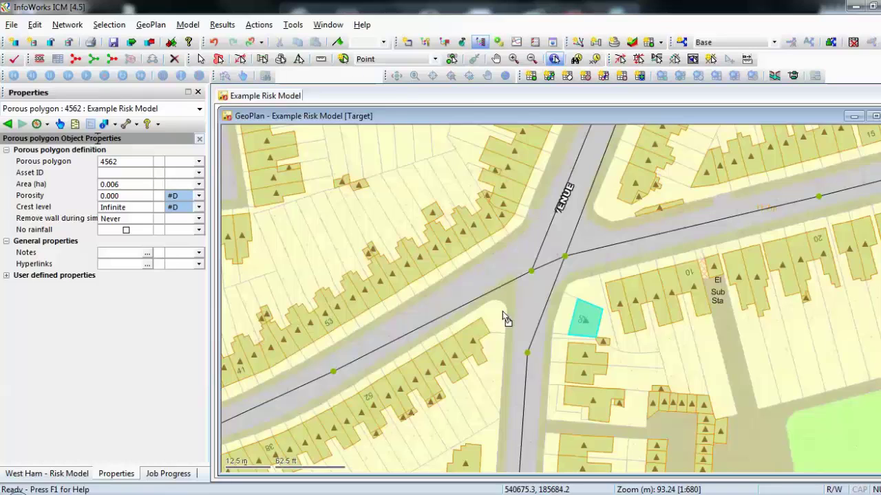
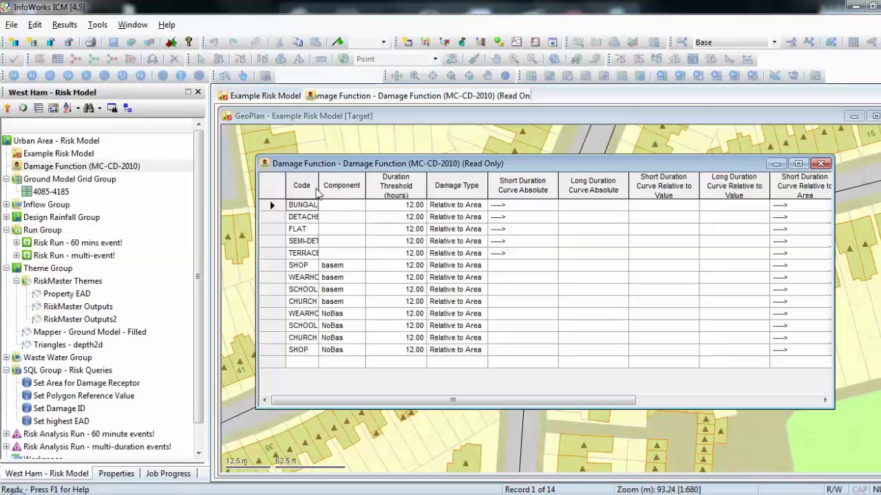
# - Examine the codes in the Damage Function (MC-CD-2010) table with the Code column widened, including the TERRACE row, and close the table
pyautogui.moveTo(318, 187); pyautogui.dragTo(368, 187)
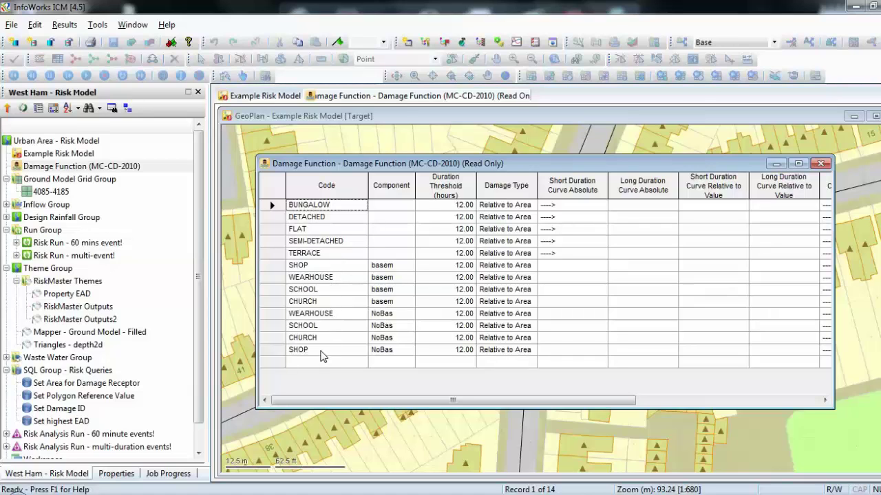
pyautogui.click(329, 255)
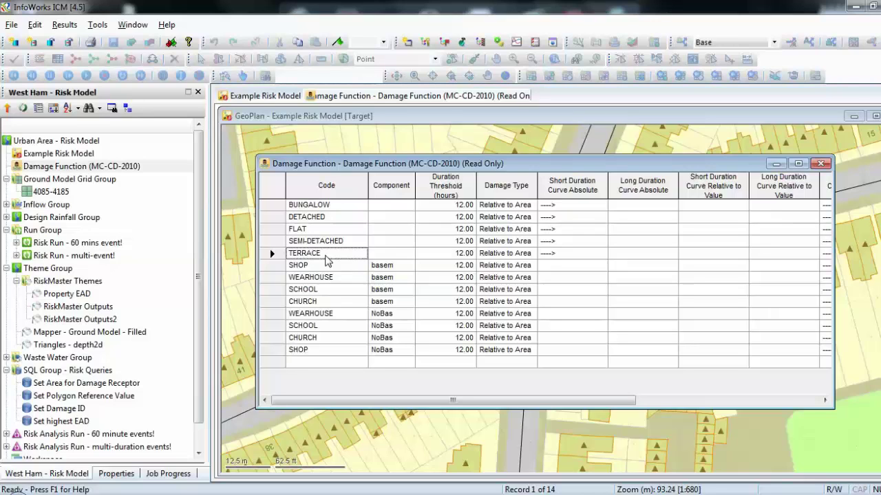
pyautogui.click(821, 163)
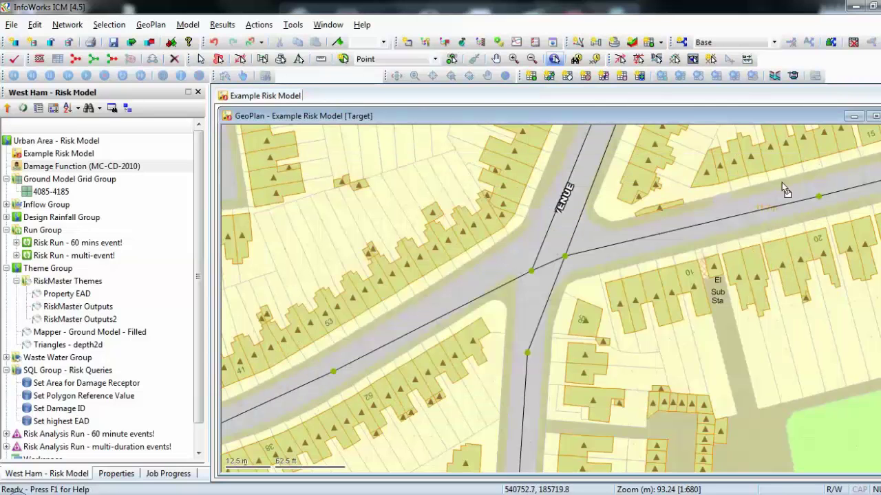
# - Set Code 1 of damage receptor 4562 to TERRACE
pyautogui.click(588, 327)
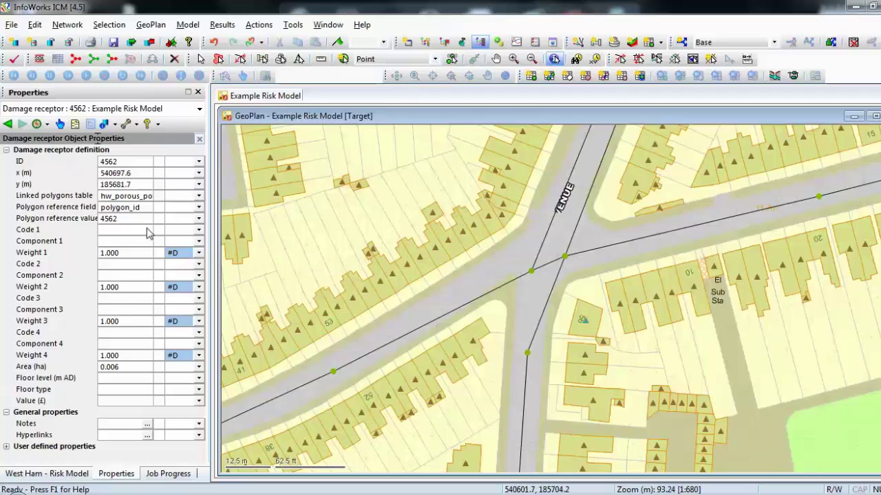
pyautogui.click(135, 230)
pyautogui.write('TERRACE')
pyautogui.click(146, 244)
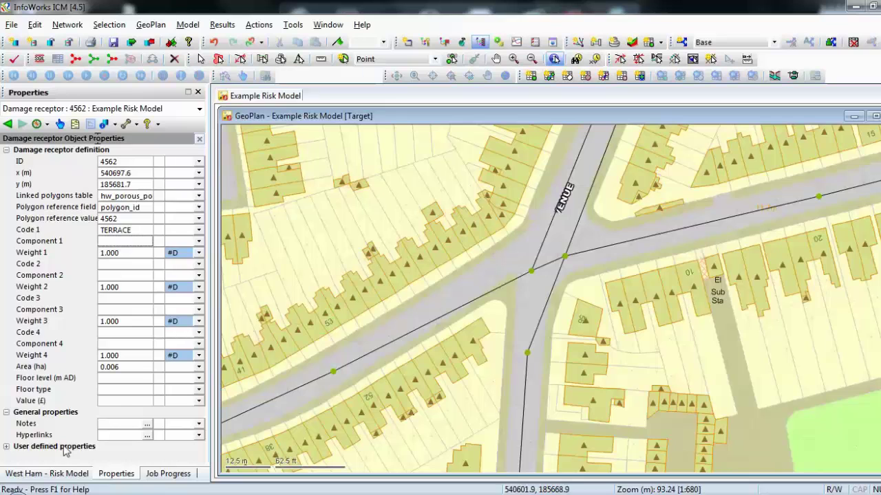
# - Create a new Damage Function object in the Urban Area - Risk Model group, keeping the default name
pyautogui.click(62, 474)
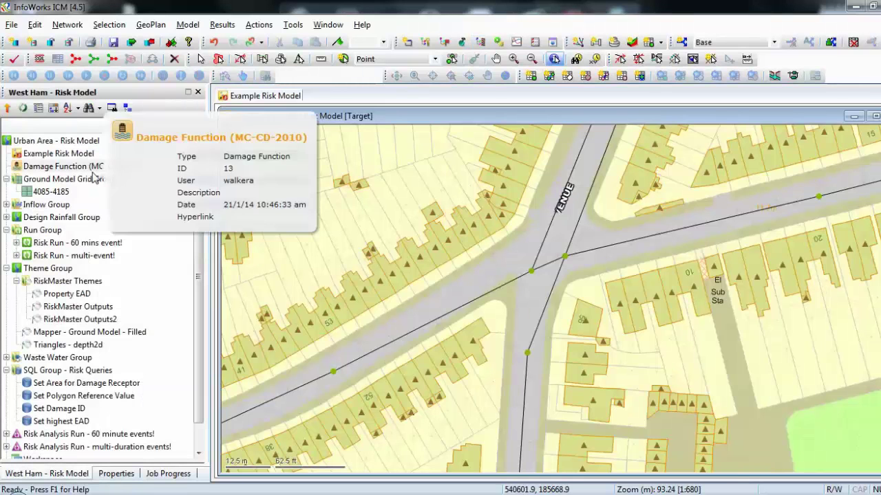
pyautogui.rightClick(72, 142)
pyautogui.moveTo(120, 202)
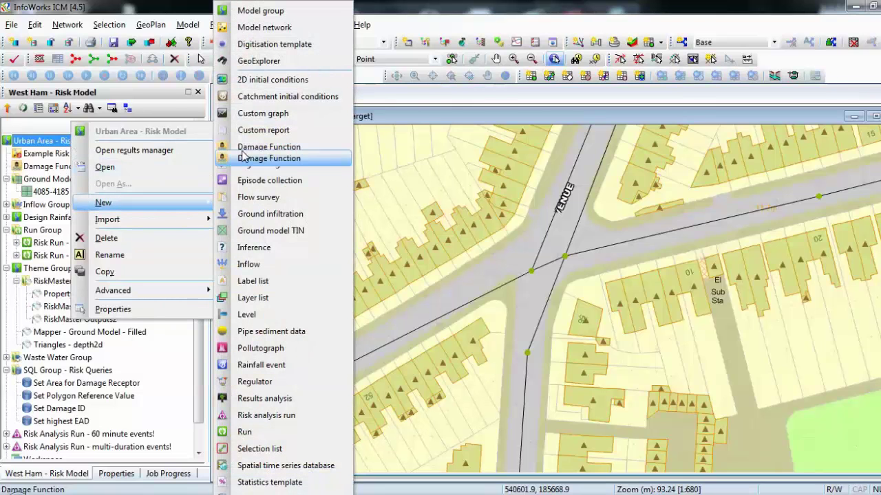
pyautogui.click(268, 147)
pyautogui.click(475, 273)
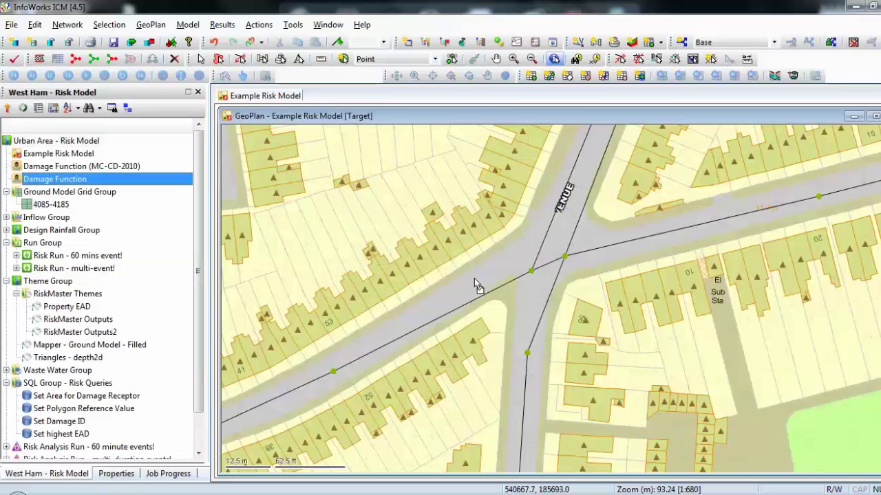
# - Start a Multi-Coloured 2005/2010 data import into the new Damage Function for residential properties with short duration
pyautogui.rightClick(75, 186)
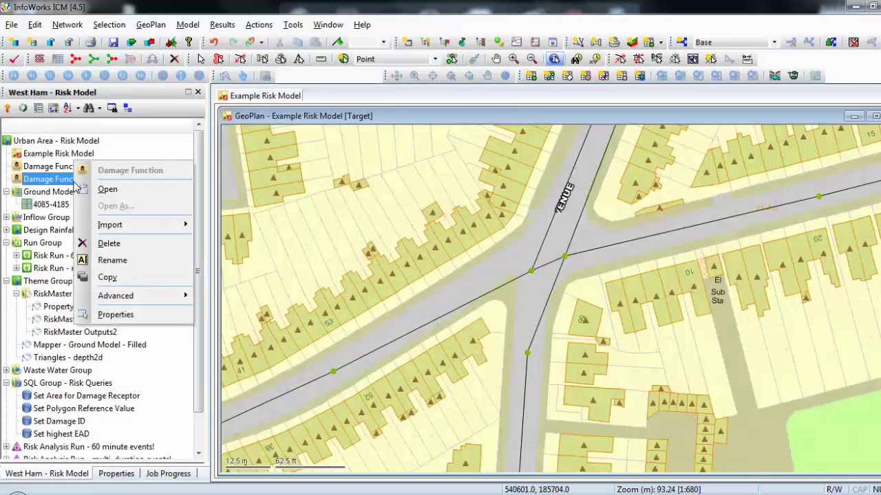
pyautogui.moveTo(108, 224)
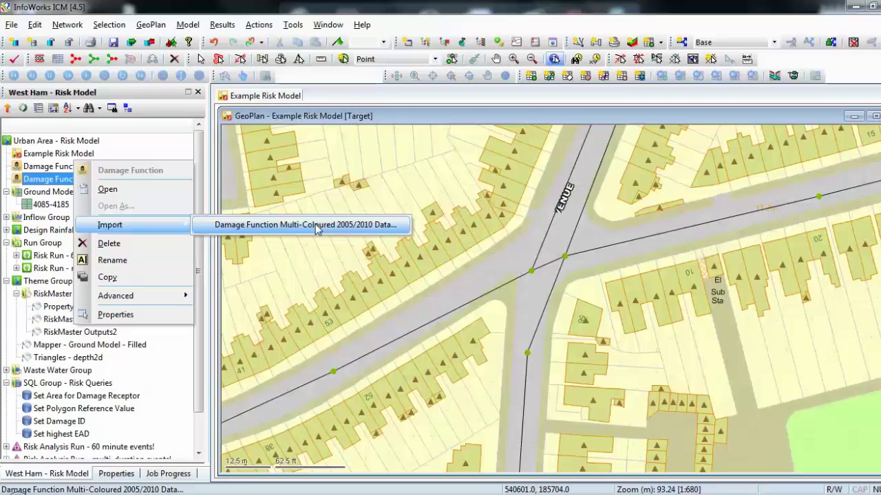
pyautogui.click(365, 231)
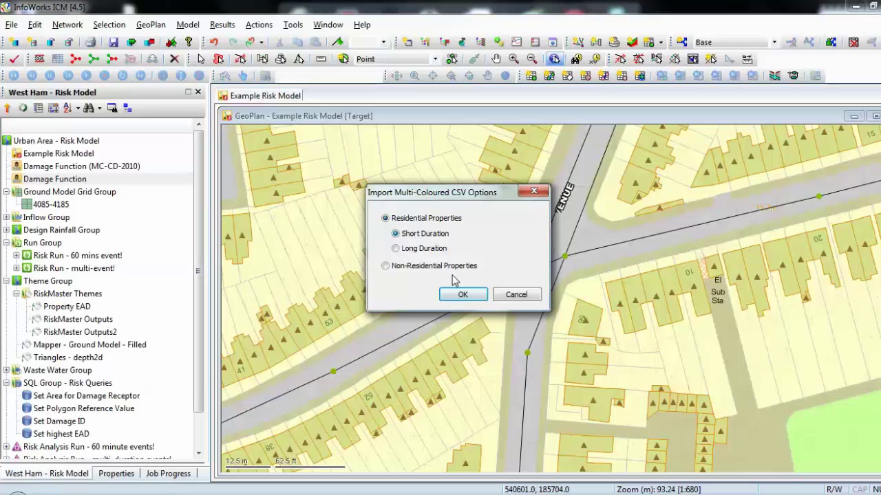
pyautogui.click(462, 295)
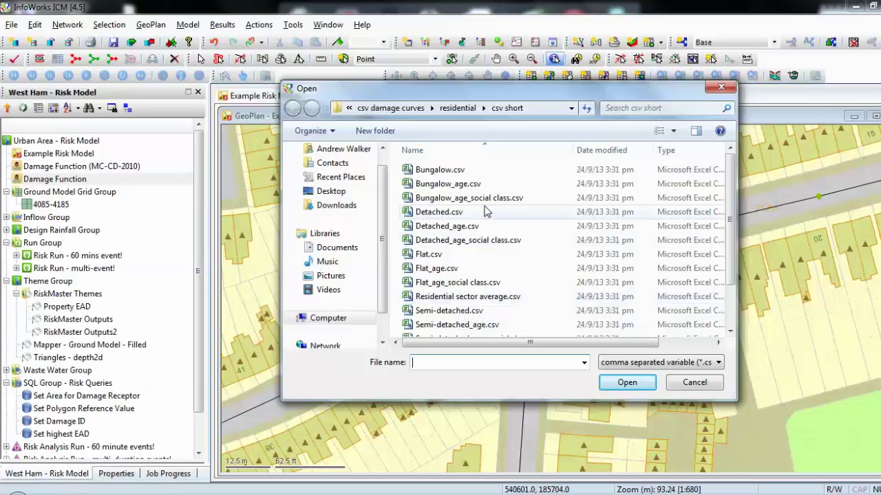
# - Import Bungalow.csv, Detached.csv, Flat.csv, Semi-detached.csv and Terrace.csv from the csv short folder into the new Damage Function
pyautogui.click(454, 172)
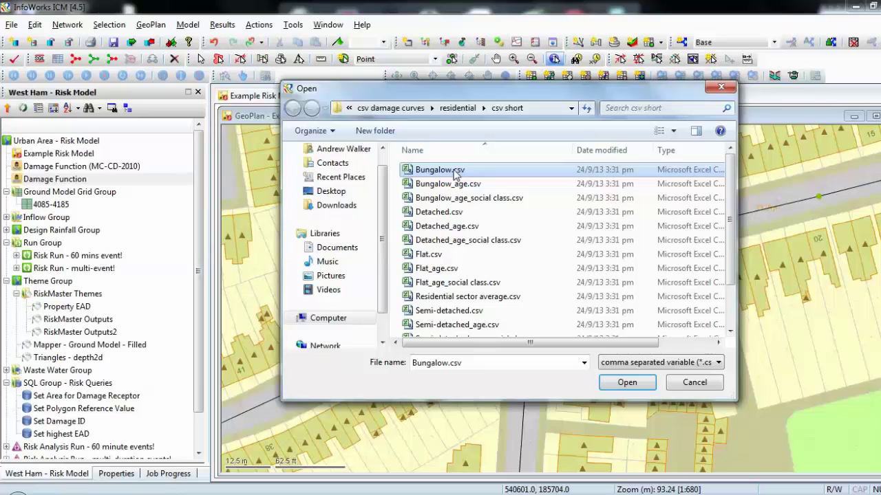
pyautogui.keyDown('ctrl'); pyautogui.click(458, 215); pyautogui.keyUp('ctrl')
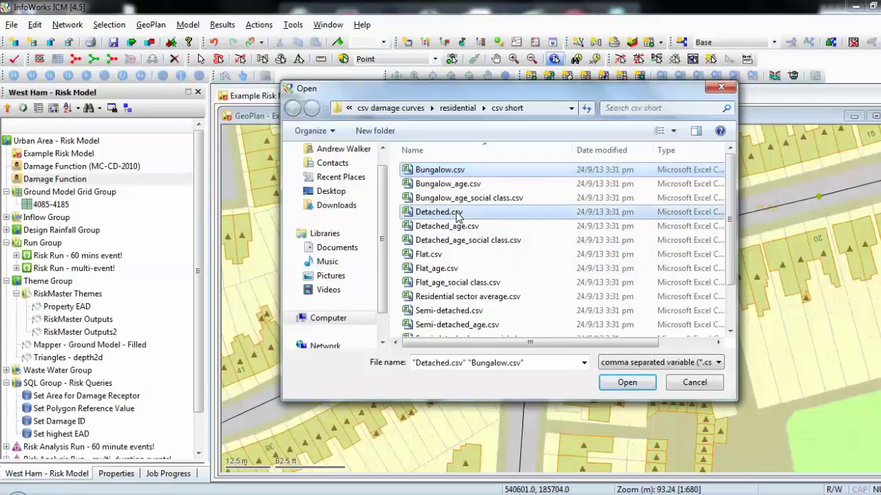
pyautogui.keyDown('ctrl'); pyautogui.click(444, 256); pyautogui.keyUp('ctrl')
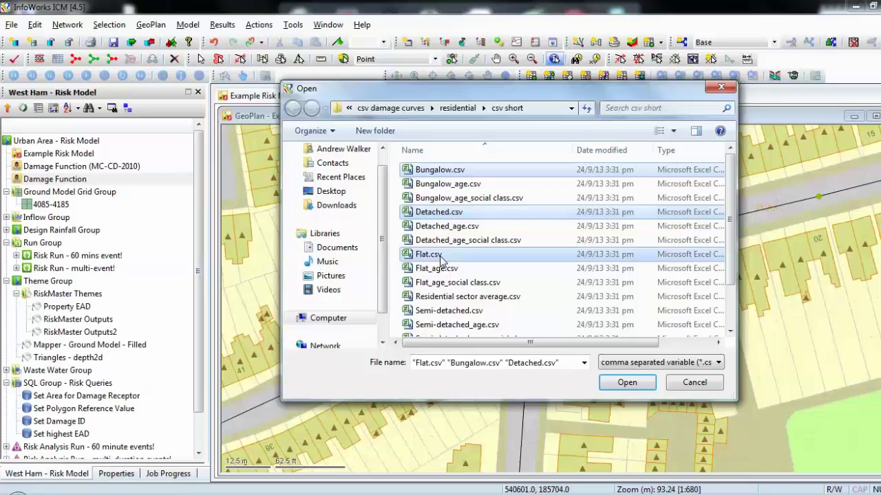
pyautogui.keyDown('ctrl'); pyautogui.click(483, 313); pyautogui.keyUp('ctrl')
pyautogui.click(730, 330)
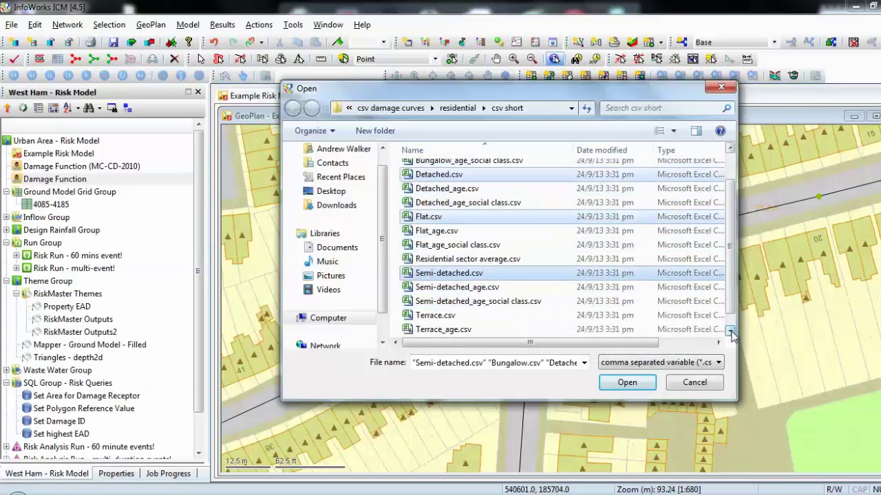
pyautogui.click(731, 330)
pyautogui.keyDown('ctrl'); pyautogui.click(440, 306); pyautogui.keyUp('ctrl')
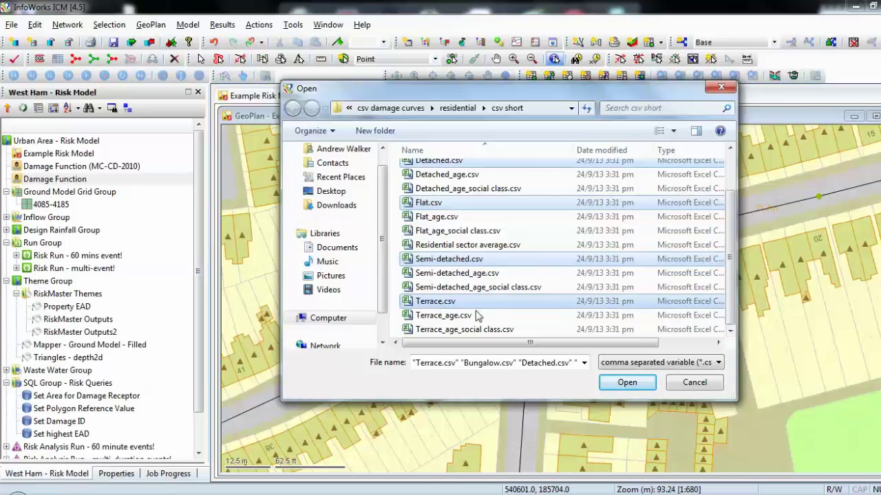
pyautogui.click(639, 385)
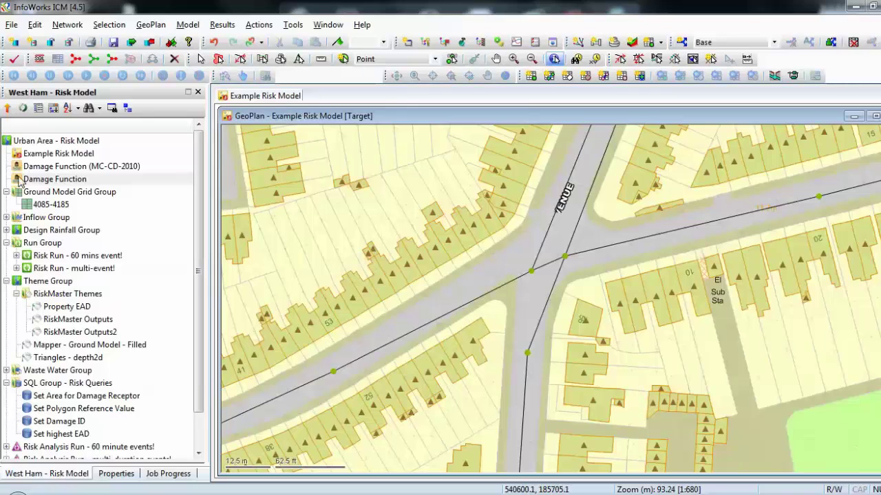
# - Examine the codes, damage types and descriptions of the imported curves in the new Damage Function table
pyautogui.rightClick(41, 182)
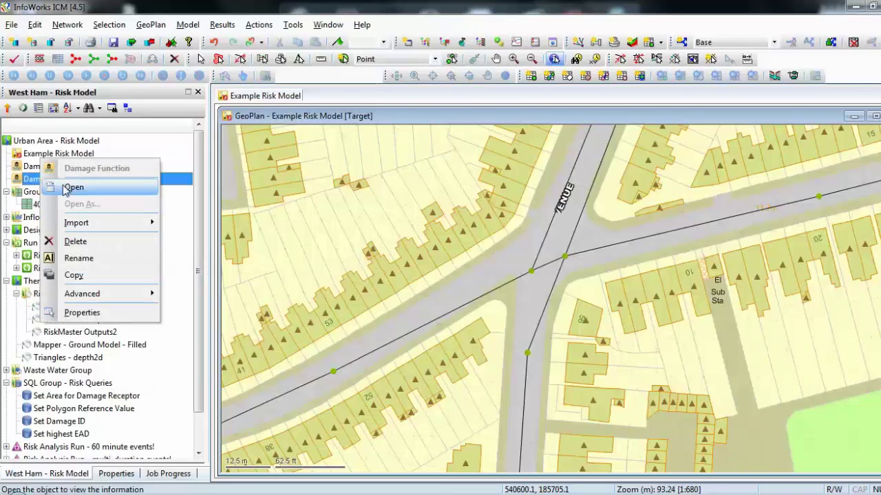
pyautogui.click(77, 193)
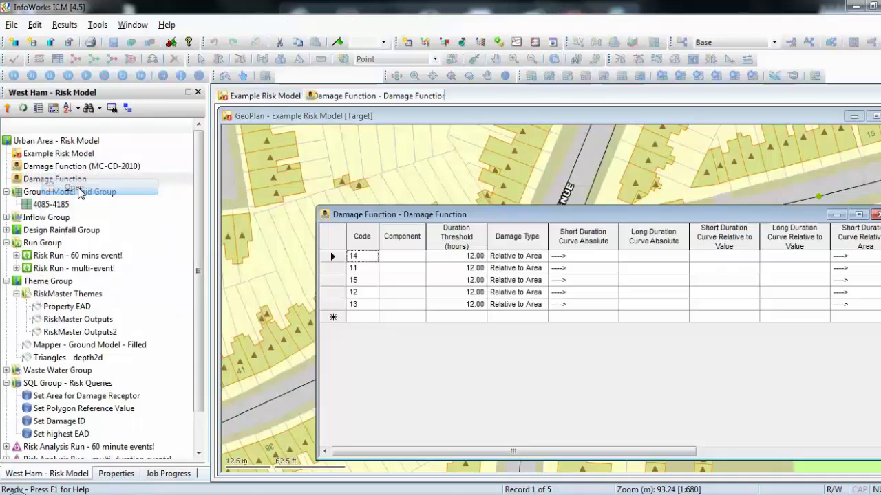
pyautogui.moveTo(430, 203); pyautogui.dragTo(372, 168)
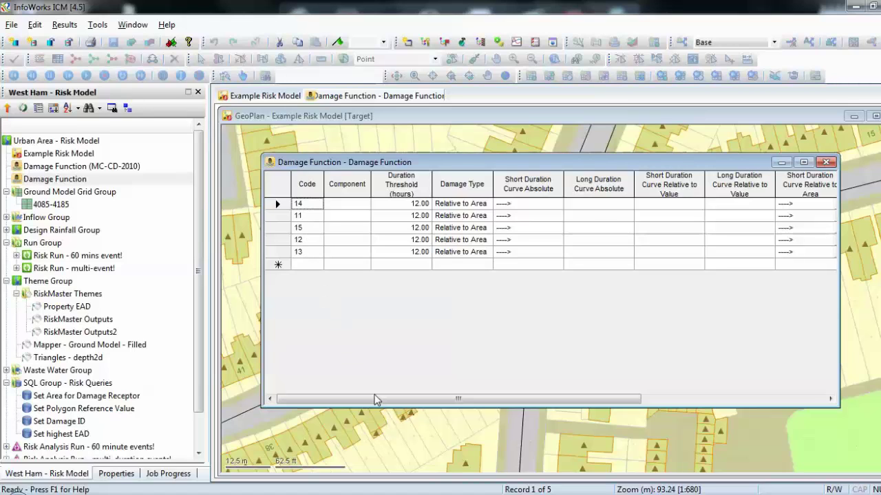
pyautogui.moveTo(375, 405); pyautogui.dragTo(560, 402)
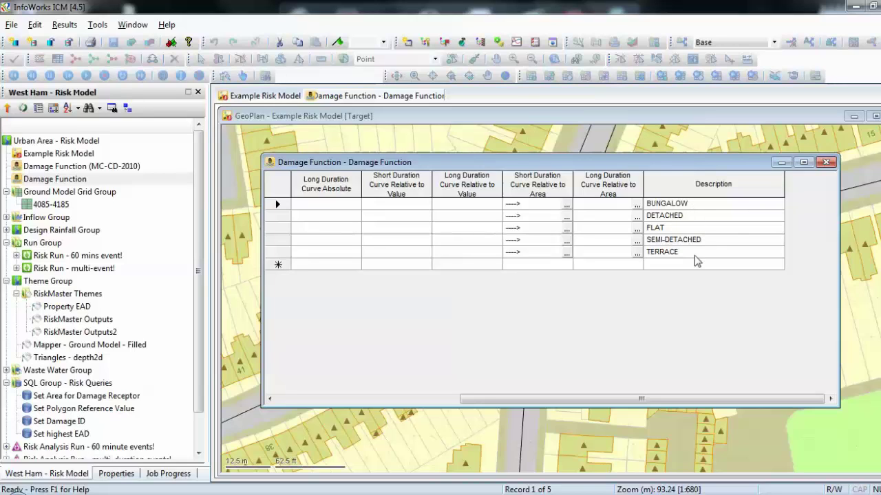
pyautogui.moveTo(651, 404); pyautogui.dragTo(468, 405)
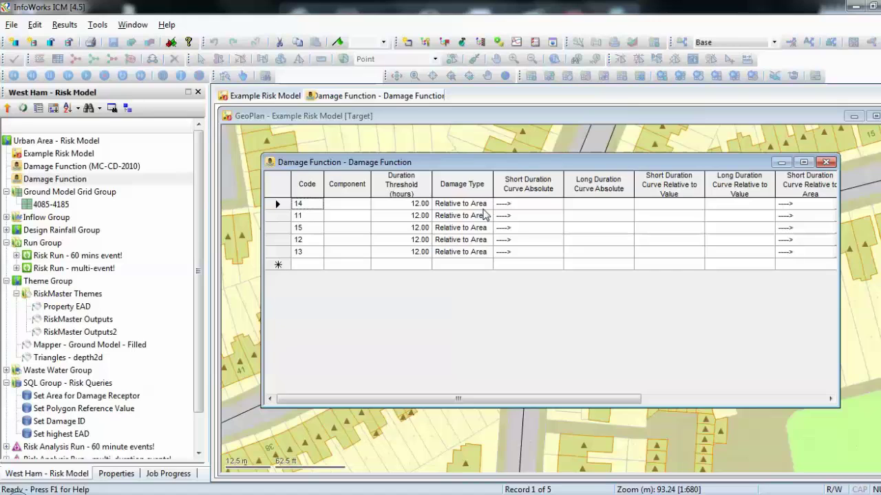
pyautogui.moveTo(530, 403); pyautogui.dragTo(715, 403)
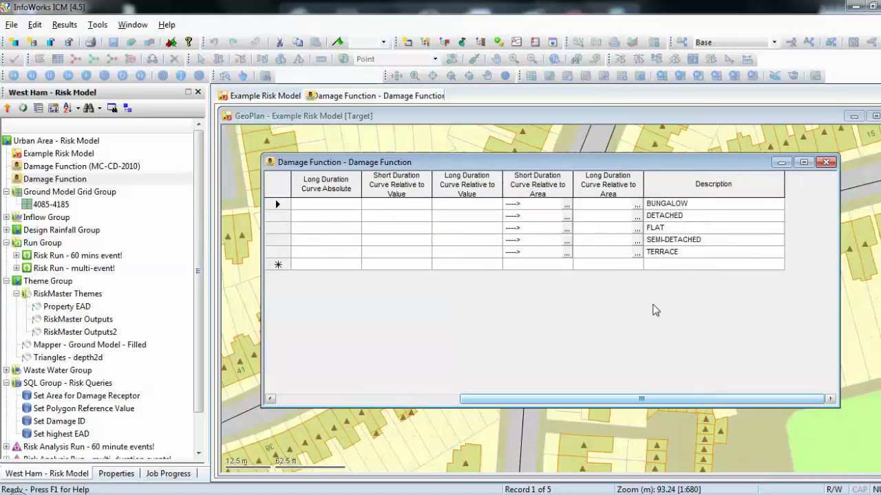
# - Inspect the short duration curves relative to area for BUNGALOW and TERRACE, and close the Damage Function table
pyautogui.click(567, 208)
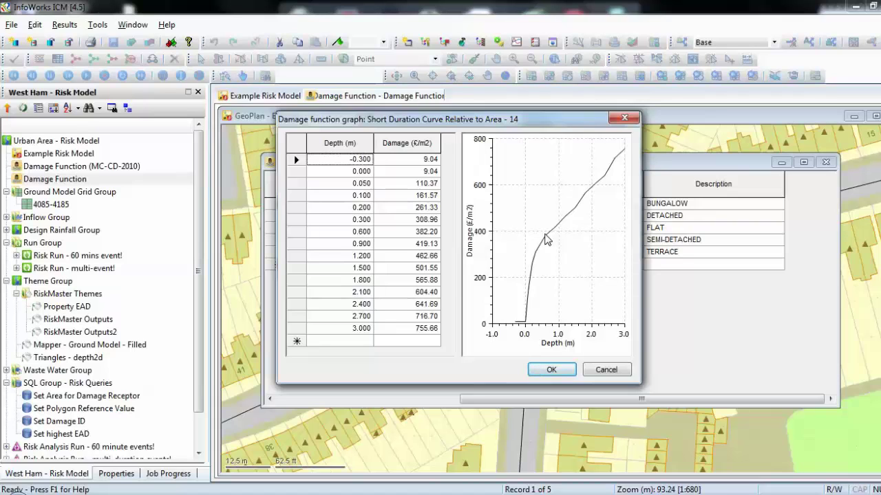
pyautogui.click(606, 370)
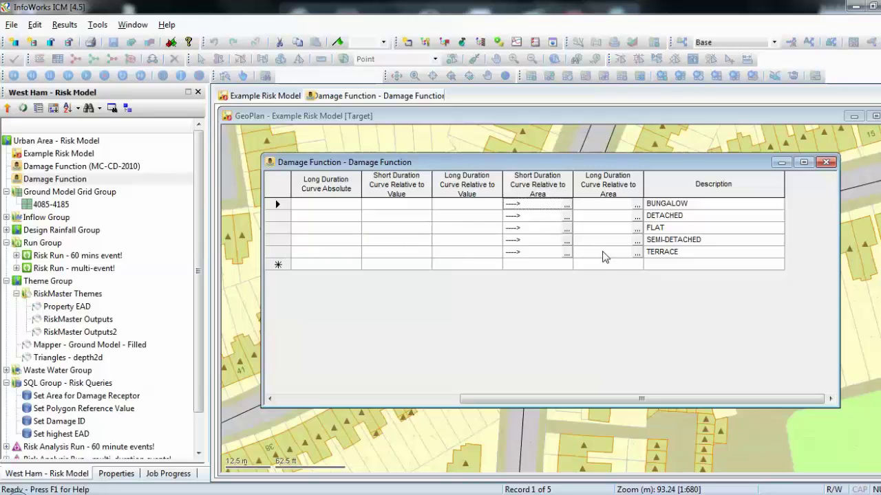
pyautogui.click(567, 254)
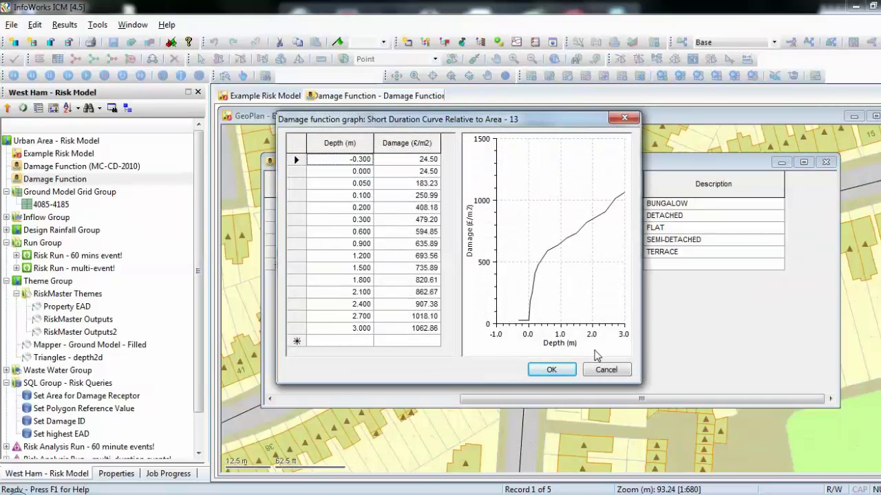
pyautogui.click(605, 372)
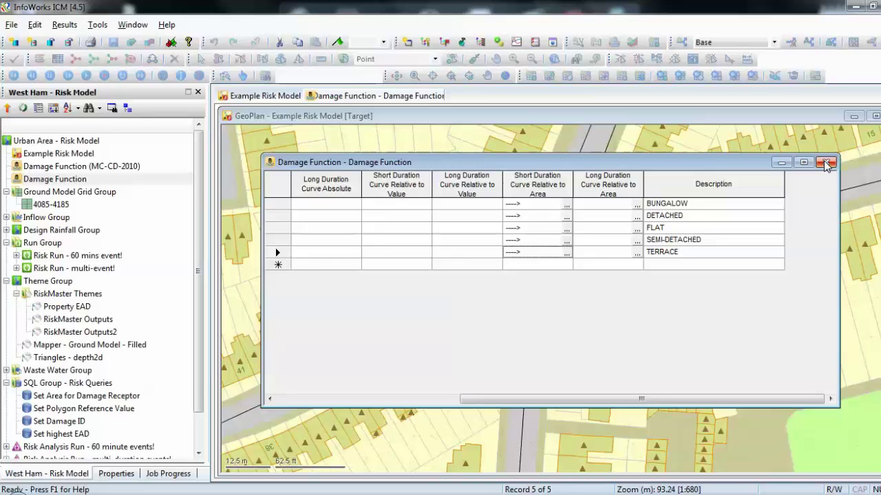
pyautogui.click(826, 163)
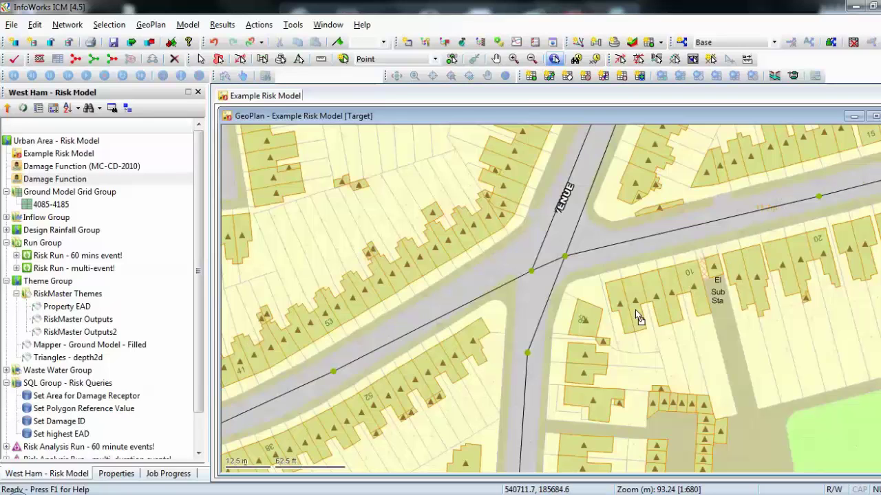
# - Raise the visibility of the 2D element edges to about halfway in the GeoPlan display properties and apply it
pyautogui.moveTo(622, 313)
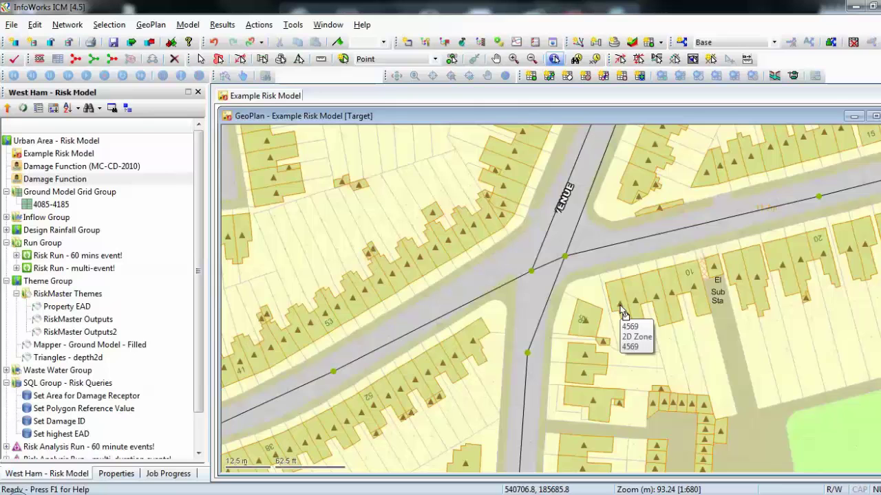
pyautogui.scroll(-1, 623, 313)
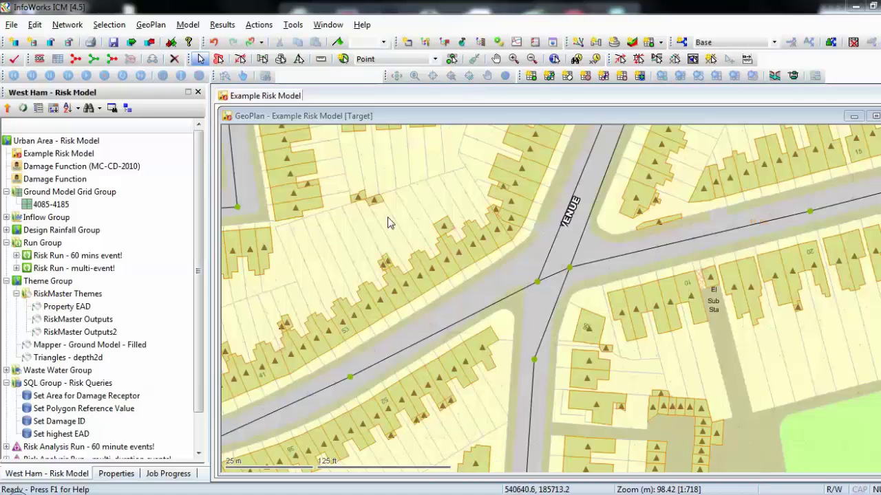
pyautogui.click(686, 382)
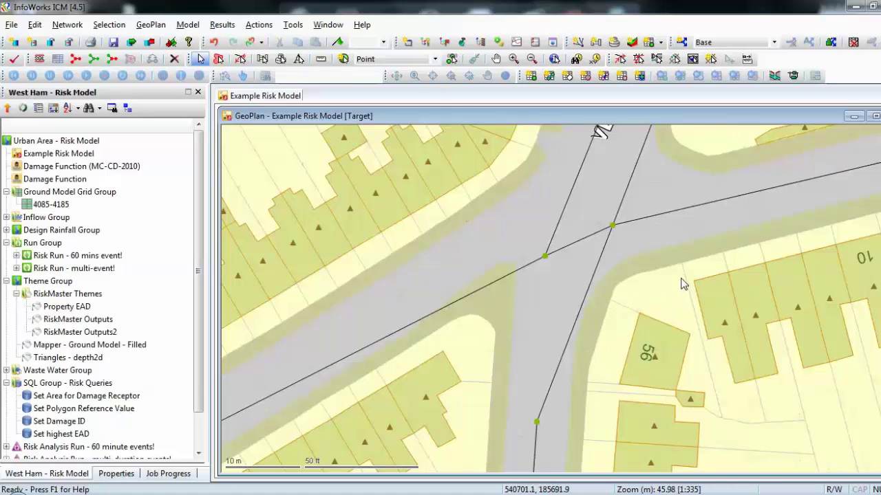
pyautogui.rightClick(713, 380)
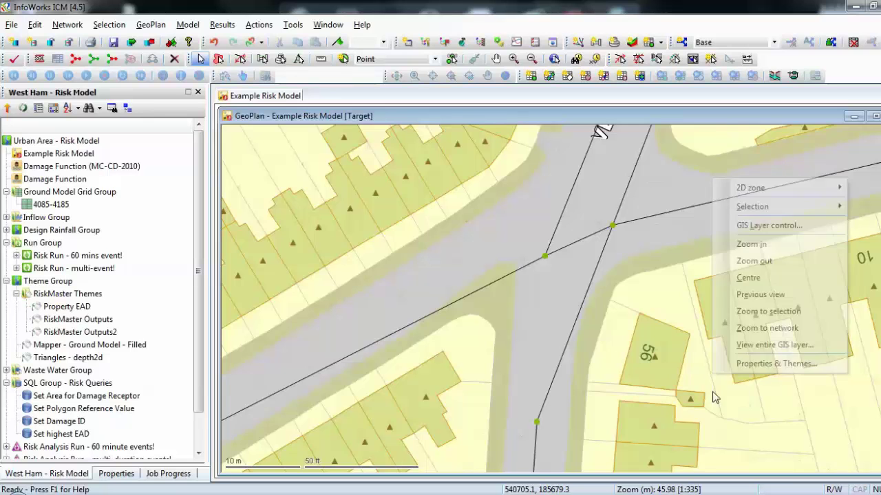
pyautogui.click(757, 364)
pyautogui.click(469, 112)
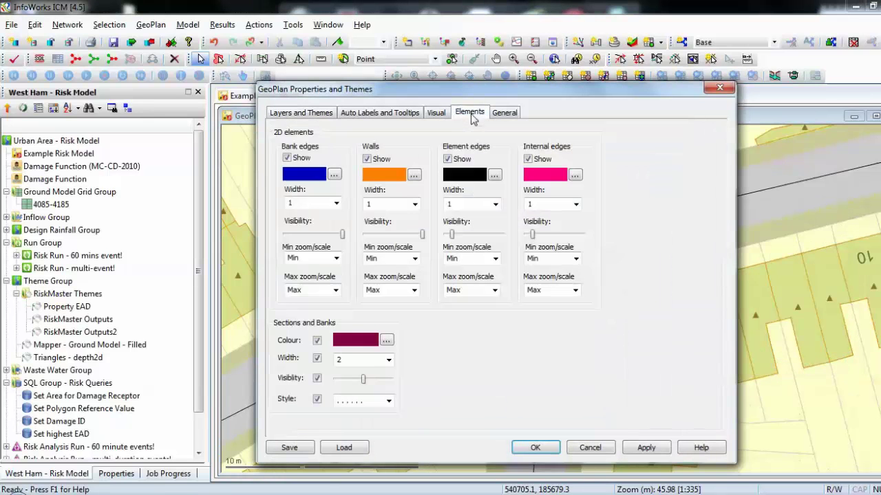
pyautogui.moveTo(484, 235); pyautogui.dragTo(478, 234)
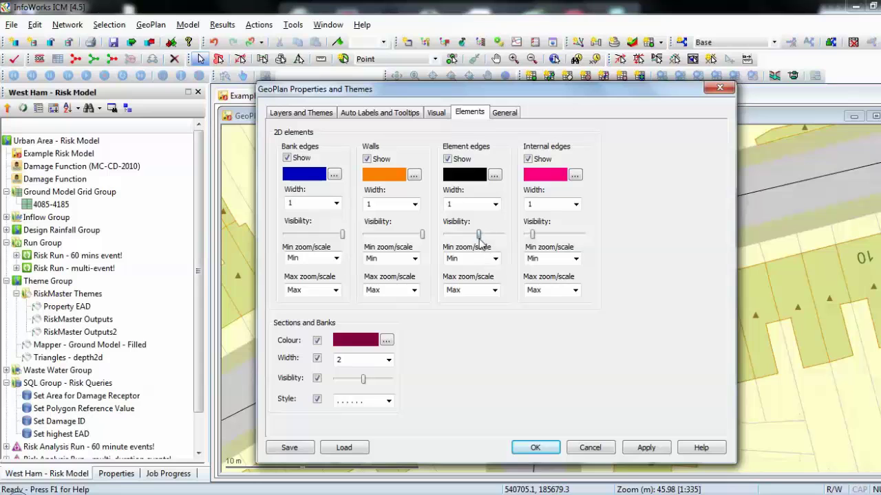
pyautogui.click(646, 448)
pyautogui.click(535, 448)
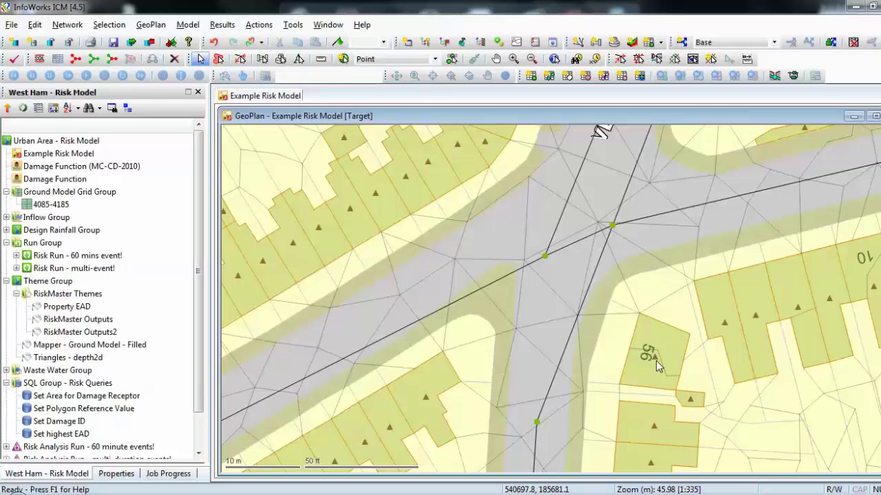
# - Assign the 2D mesh elements to the damage receptor on building 56 and close the resulting report
pyautogui.moveTo(656, 359)
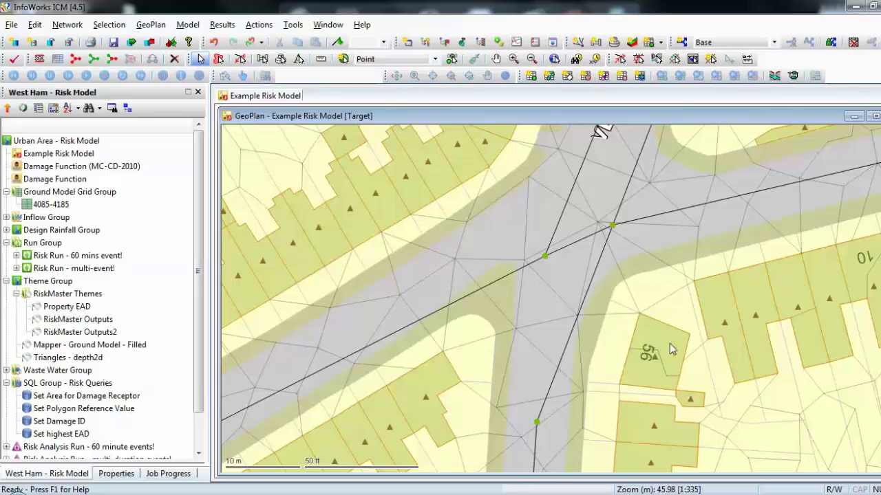
pyautogui.click(655, 358)
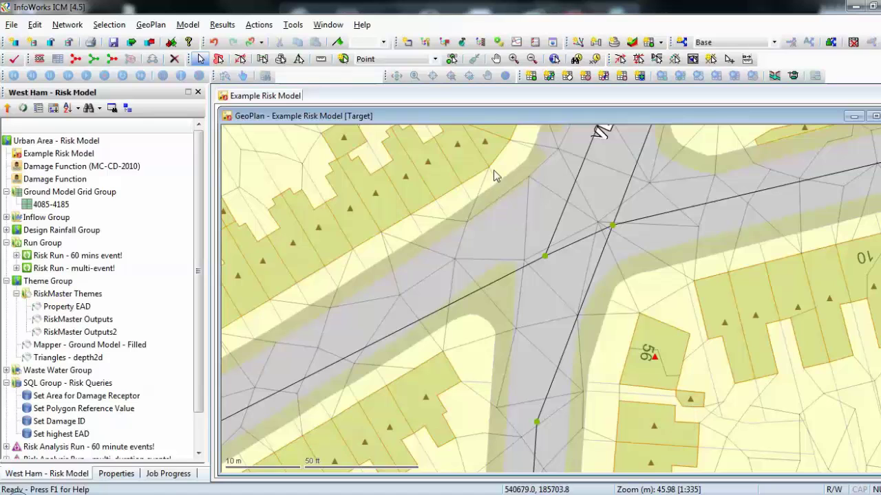
pyautogui.click(188, 24)
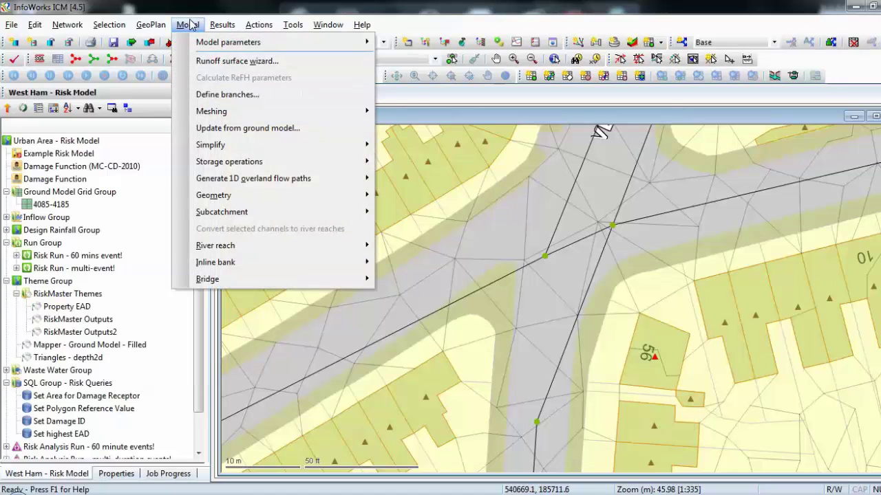
pyautogui.moveTo(229, 115)
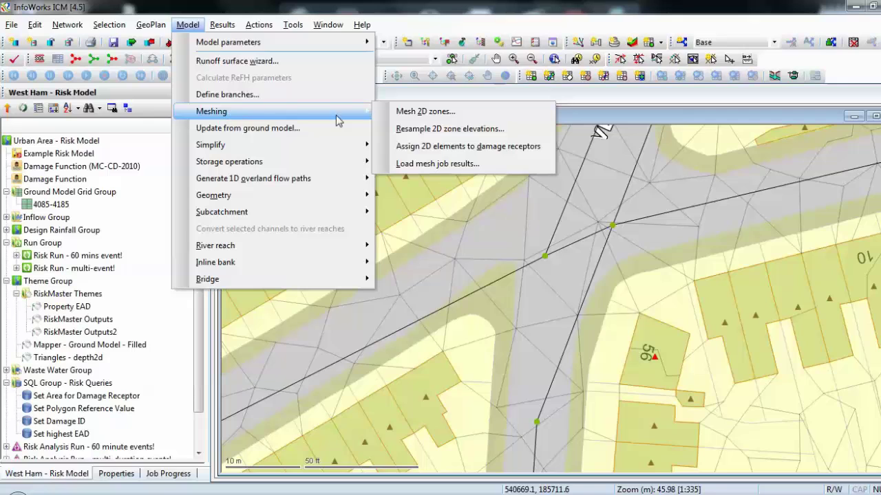
pyautogui.click(444, 146)
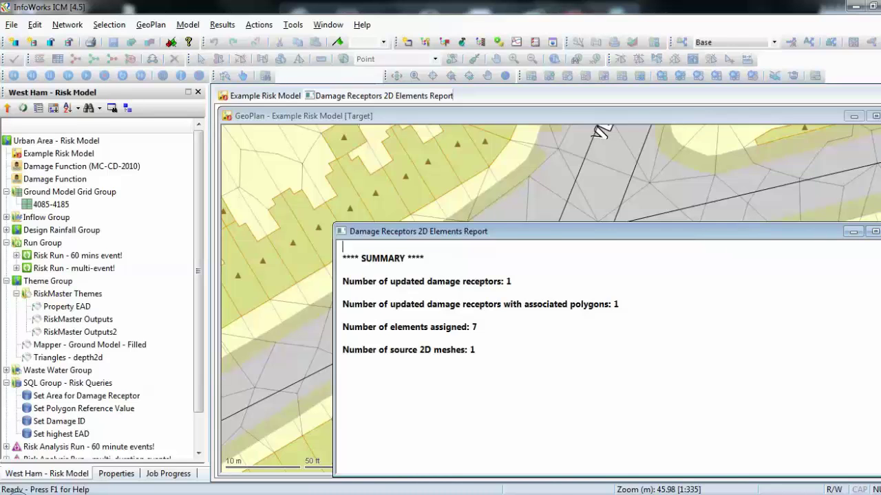
pyautogui.hotkey('ctrl', 'F4')
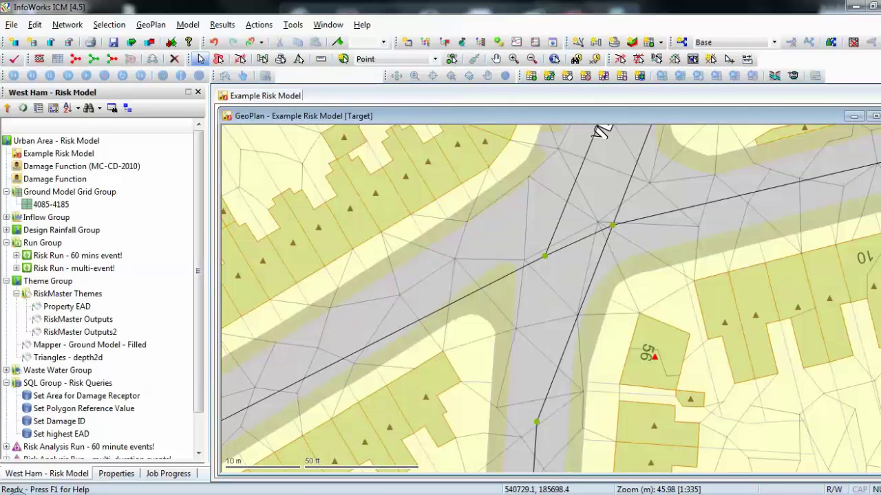
# - Lower the 2D element edges' visibility to the minimum and enable highlighting of elements associated with selected damage receptors in the GeoPlan properties
pyautogui.rightClick(593, 320)
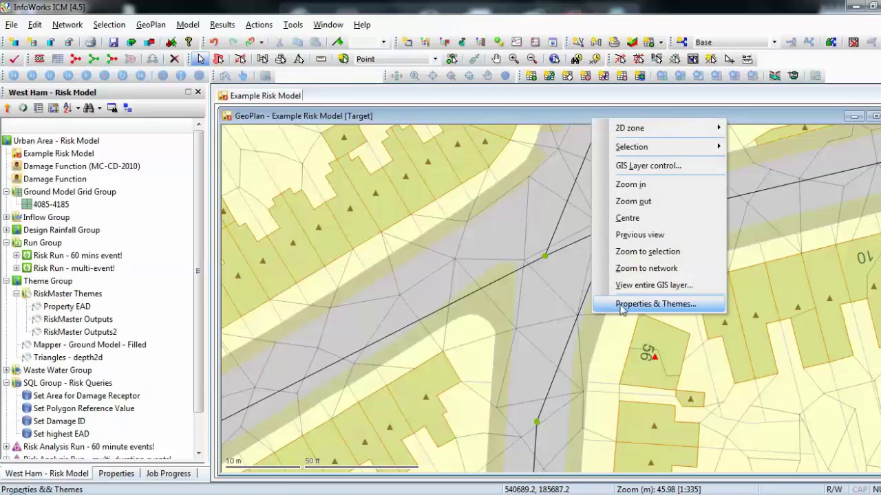
pyautogui.click(622, 305)
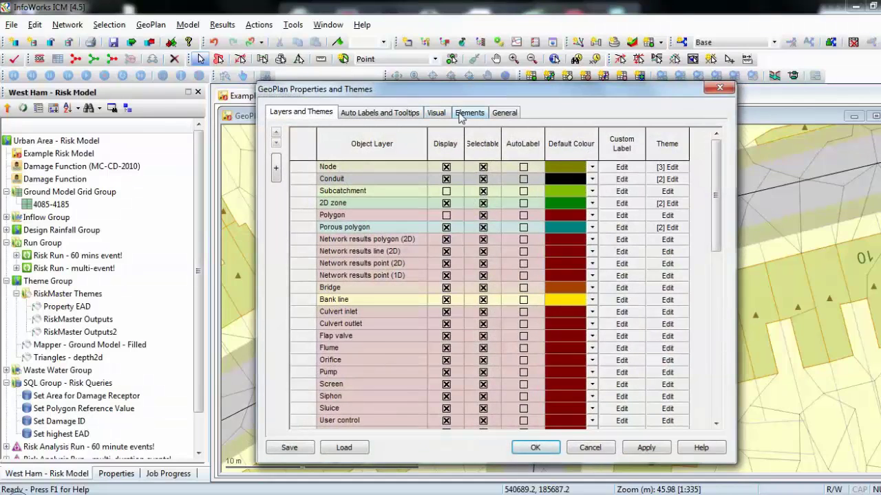
pyautogui.click(469, 112)
pyautogui.moveTo(500, 234); pyautogui.dragTo(448, 236)
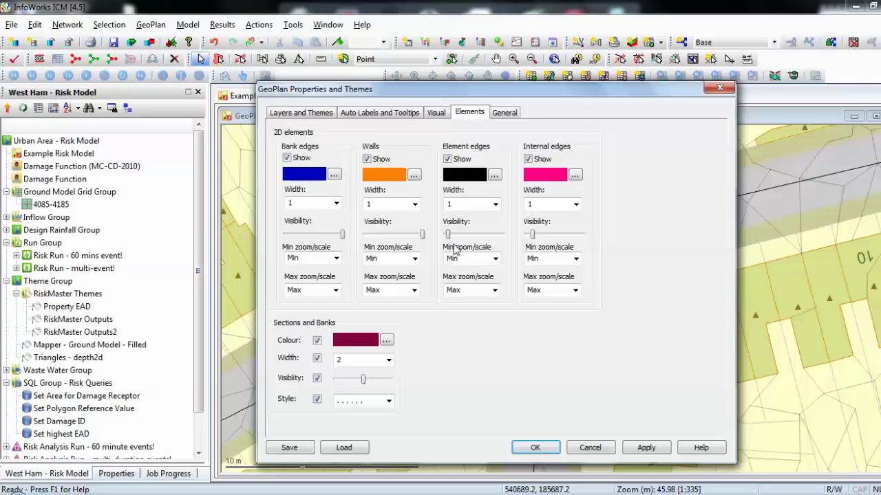
pyautogui.click(434, 119)
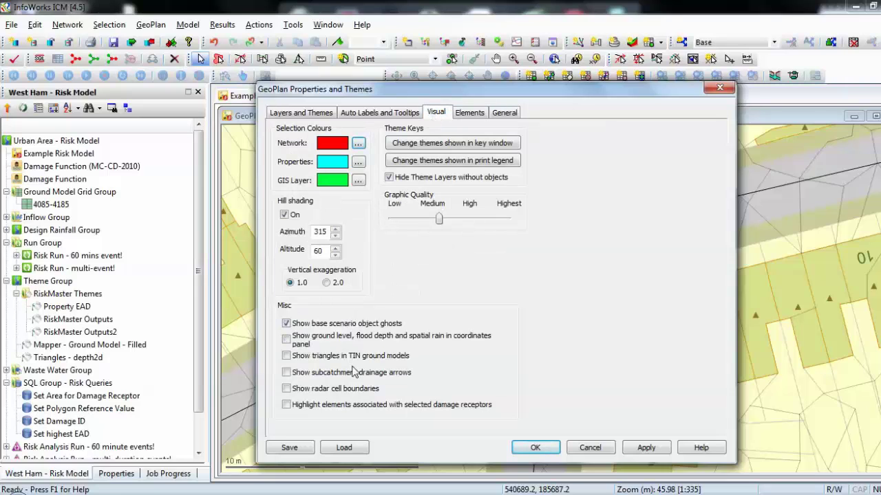
pyautogui.click(287, 406)
pyautogui.click(532, 448)
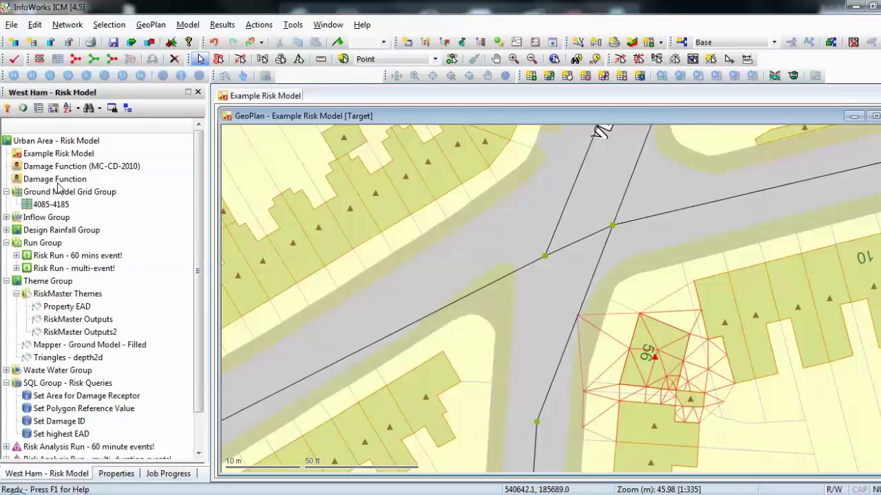
pyautogui.moveTo(59, 185)
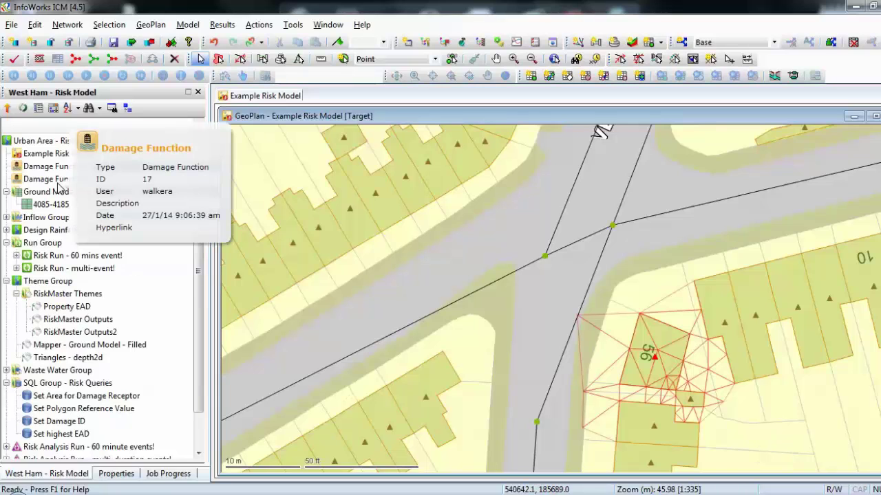